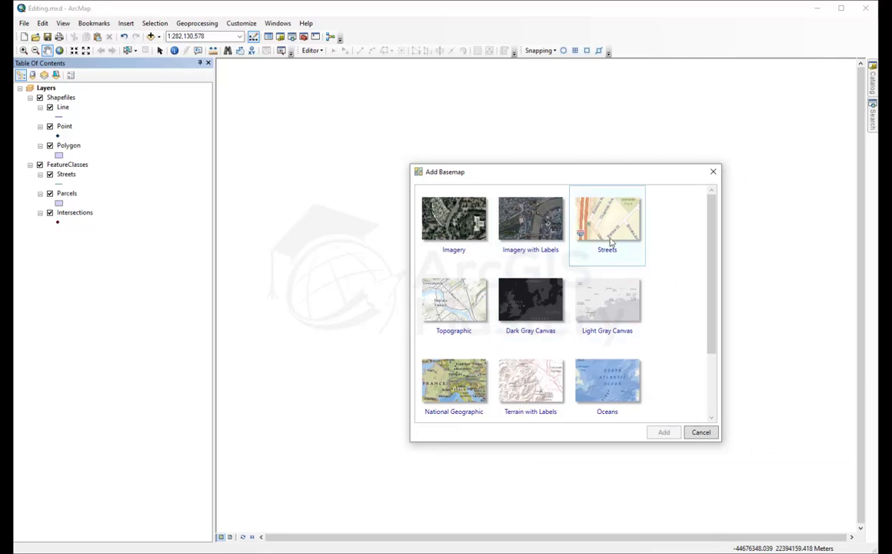
Step: Add the Streets basemap to the map and go to the Atlanta bookmark
{"action": "left_click", "coordinate": [610, 240]}
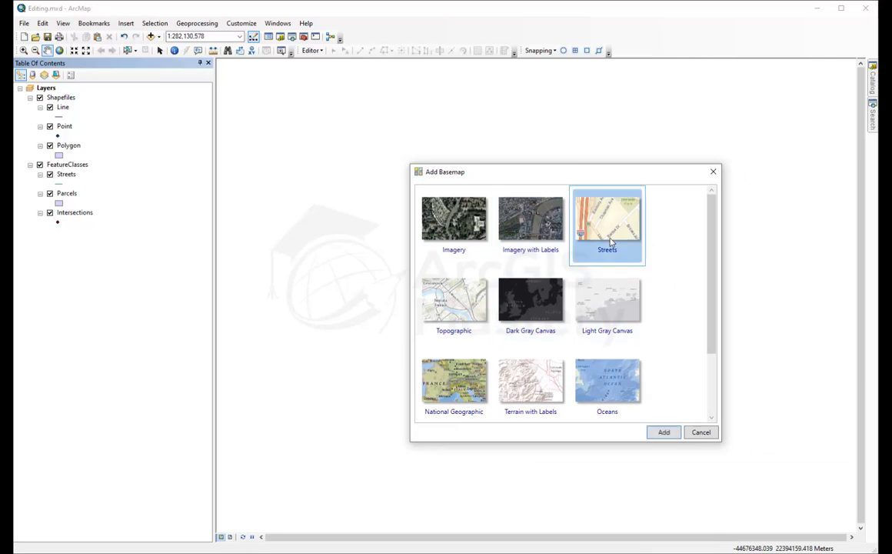
{"action": "left_click", "coordinate": [664, 432]}
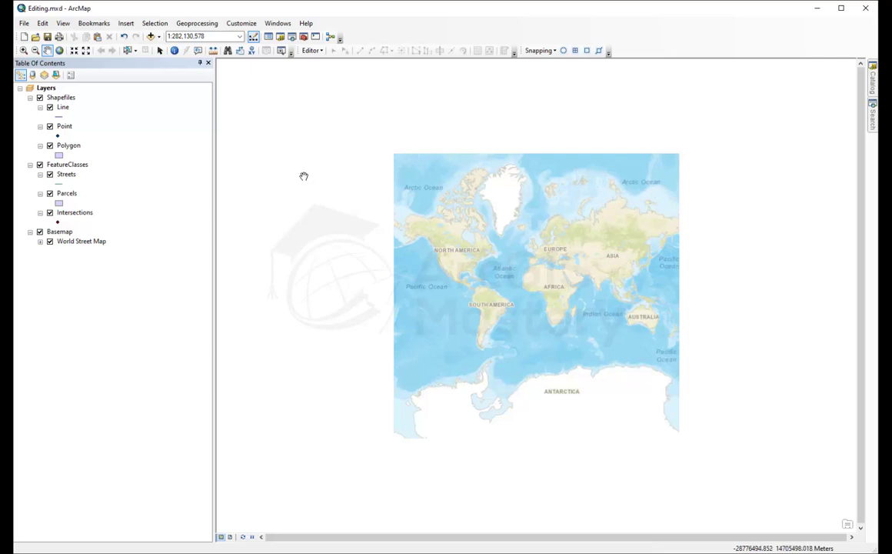
{"action": "left_click", "coordinate": [95, 24]}
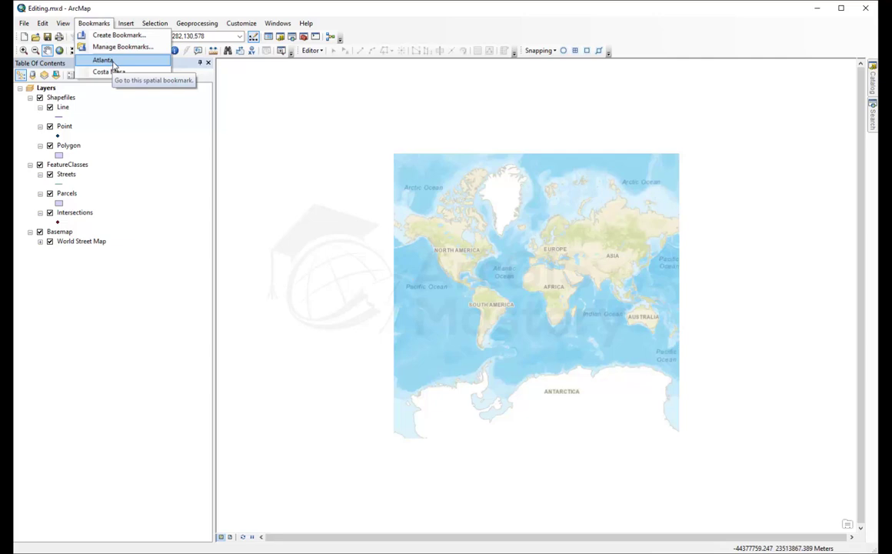
{"action": "left_click", "coordinate": [103, 60]}
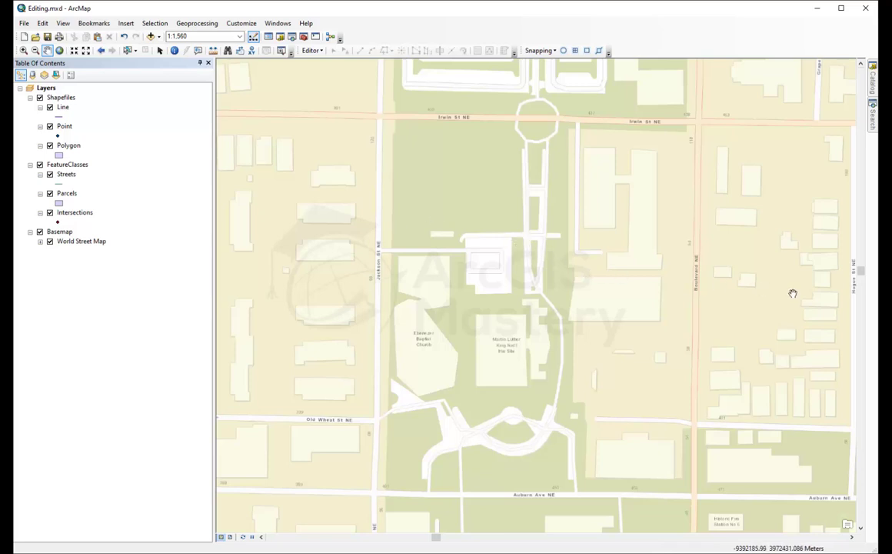
Step: Create a spatial bookmark named Atlanta2 for a 1:24,000 view of central Atlanta
{"action": "left_click_drag", "start_coordinate": [736, 290], "coordinate": [269, 263]}
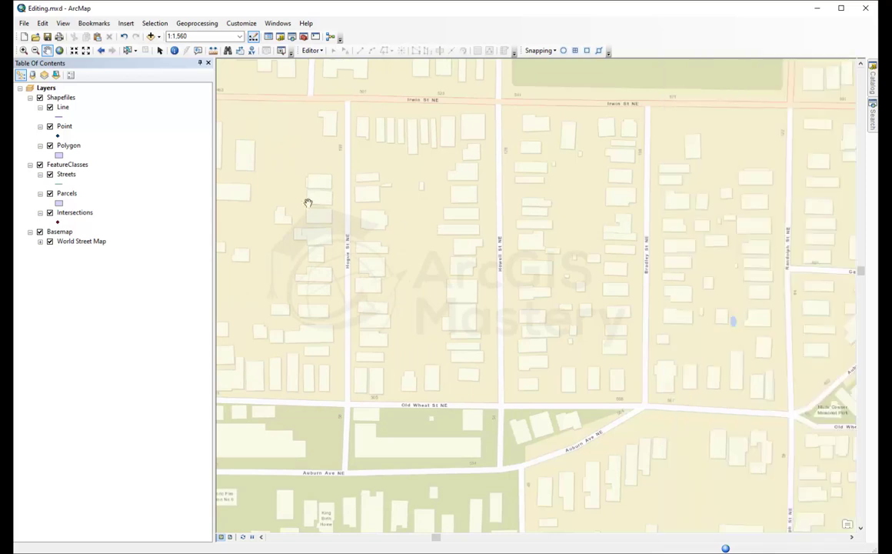
{"action": "scroll", "coordinate": [368, 185], "scroll_direction": "up", "scroll_amount": 5}
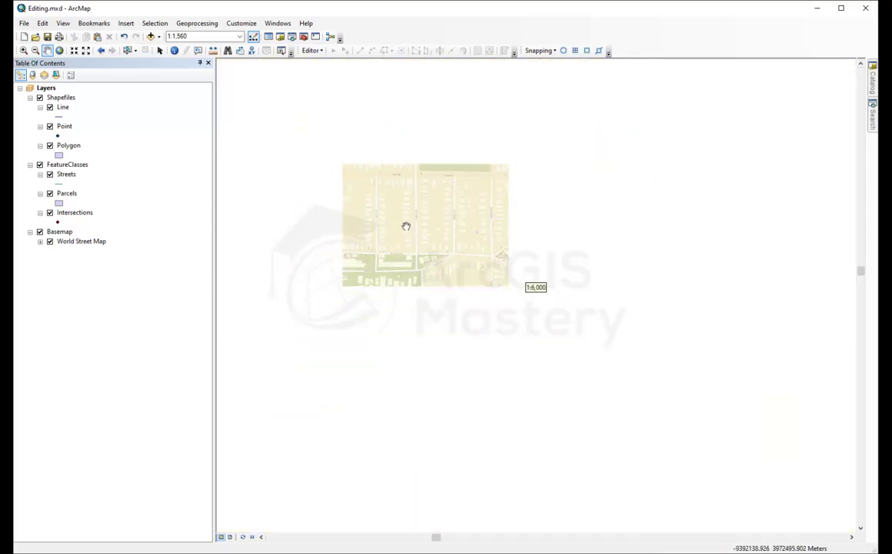
{"action": "scroll", "coordinate": [409, 228], "scroll_direction": "up", "scroll_amount": 1}
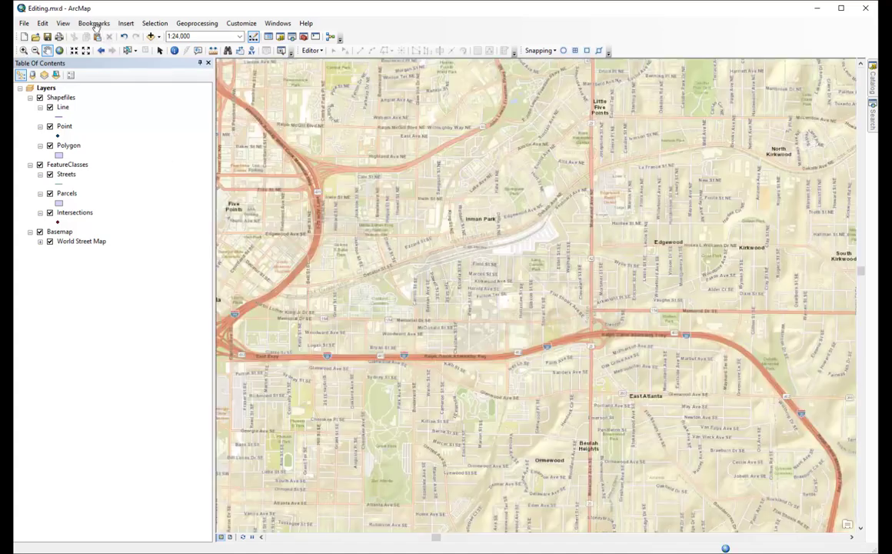
{"action": "left_click_drag", "start_coordinate": [518, 259], "coordinate": [631, 278]}
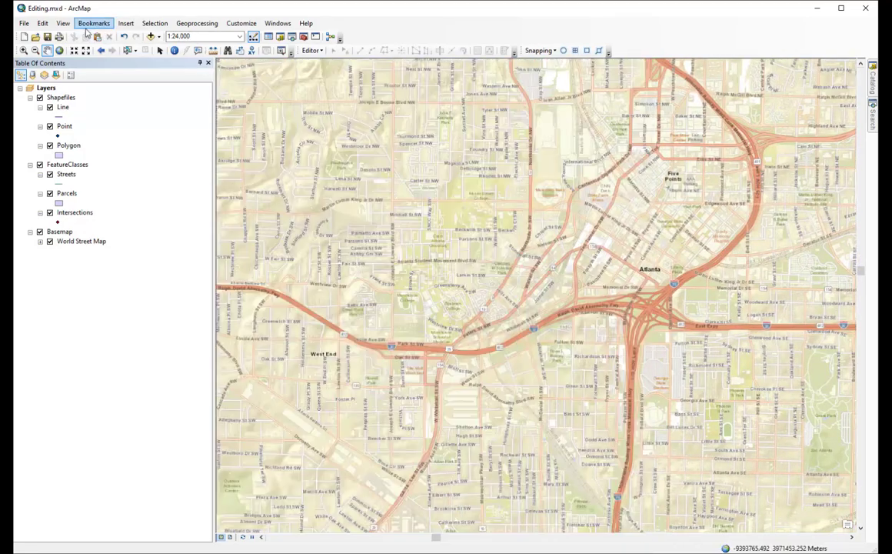
{"action": "left_click", "coordinate": [94, 24]}
{"action": "left_click", "coordinate": [115, 36]}
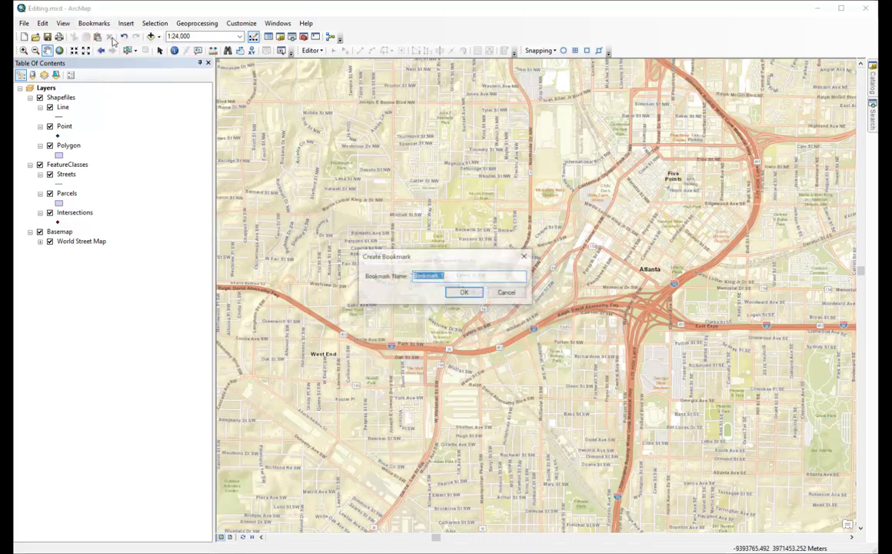
{"action": "type", "text": "Atlanta2"}
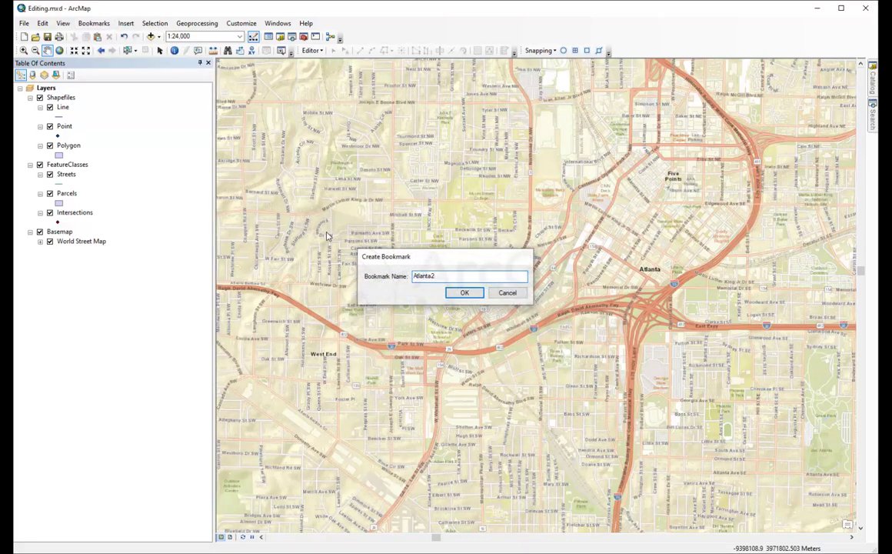
{"action": "key", "text": "Return"}
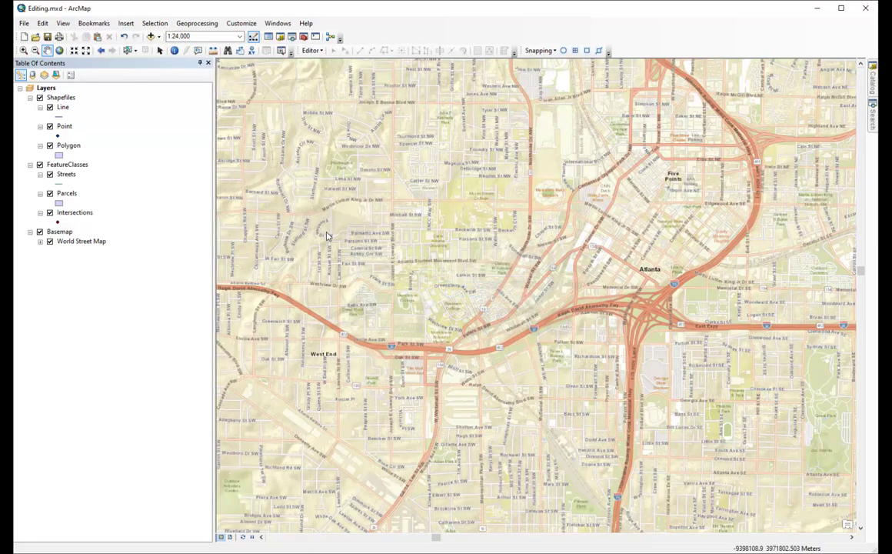
Step: Return to the Atlanta bookmark and move the FeatureClasses group above the Shapefiles group, with Shapefiles collapsed
{"action": "left_click", "coordinate": [95, 24]}
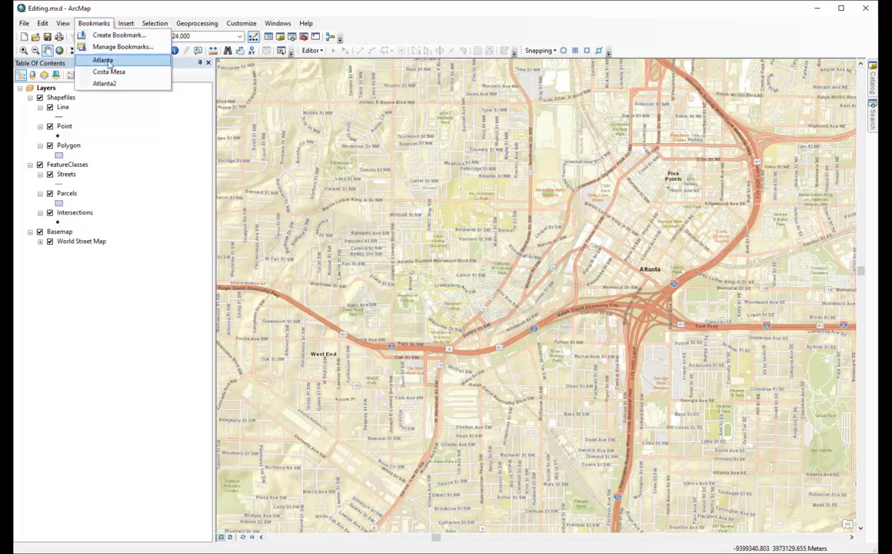
{"action": "left_click", "coordinate": [108, 61]}
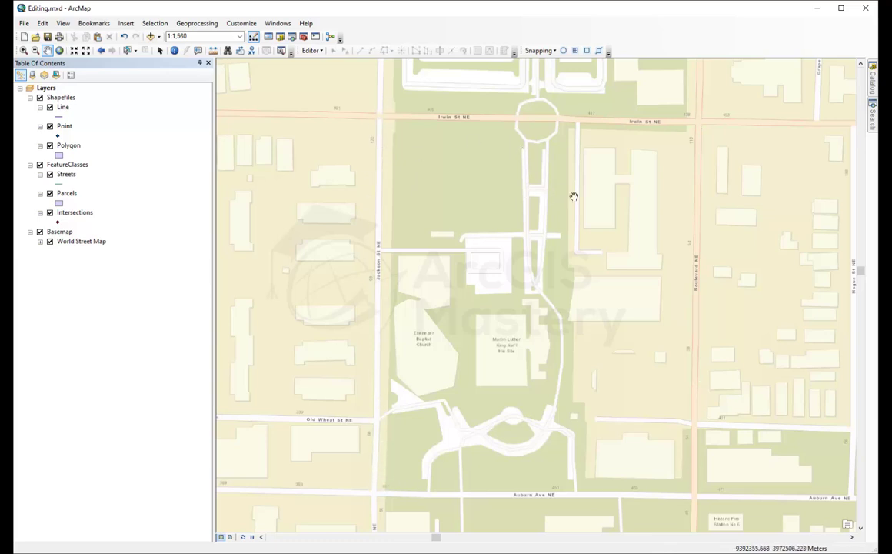
{"action": "left_click_drag", "start_coordinate": [67, 165], "coordinate": [63, 92]}
{"action": "left_click", "coordinate": [30, 164]}
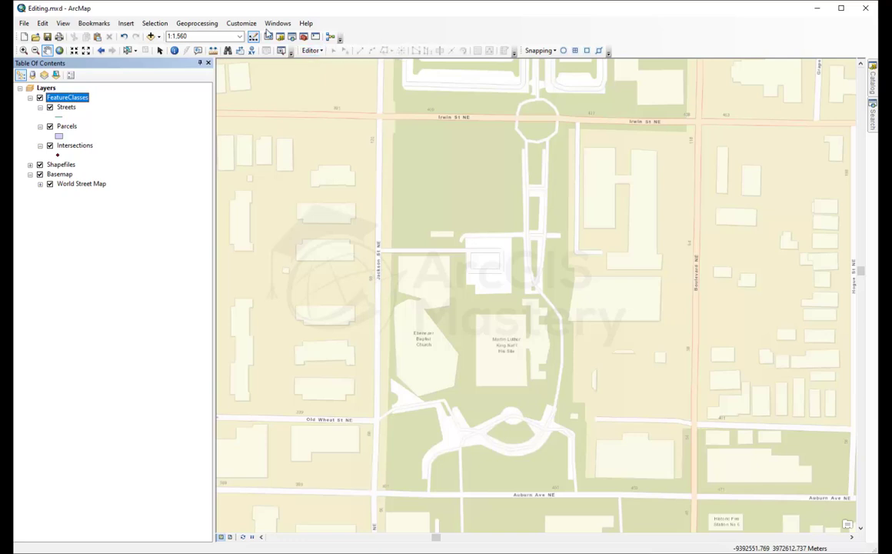
Step: Hide the Editor and Snapping toolbars
{"action": "left_click", "coordinate": [247, 24]}
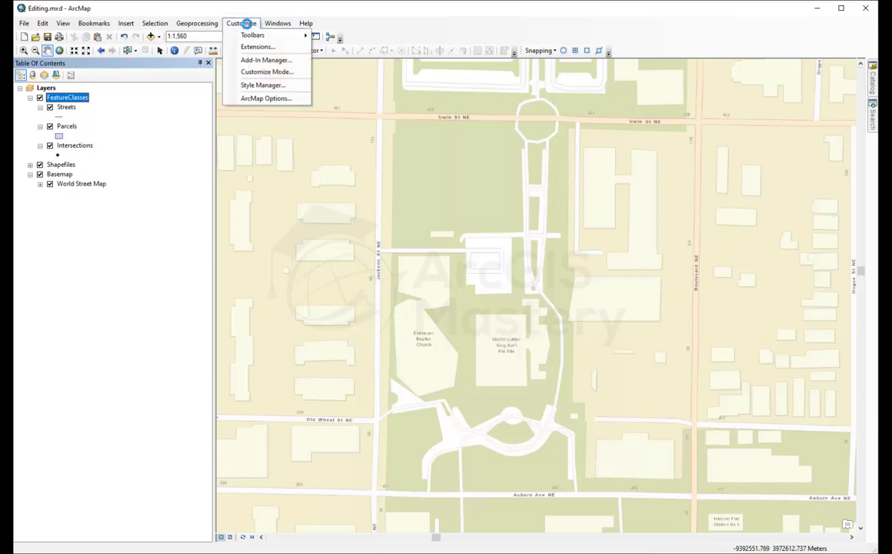
{"action": "mouse_move", "coordinate": [254, 34]}
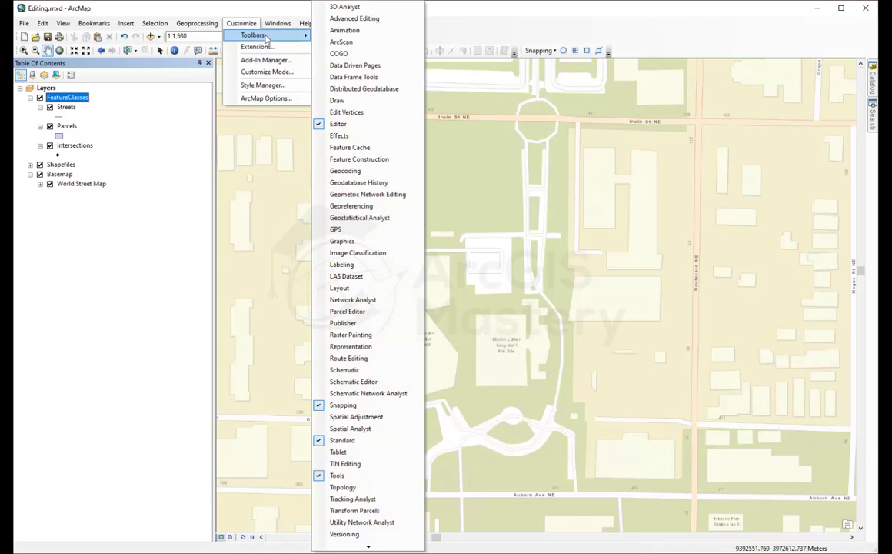
{"action": "left_click", "coordinate": [332, 125]}
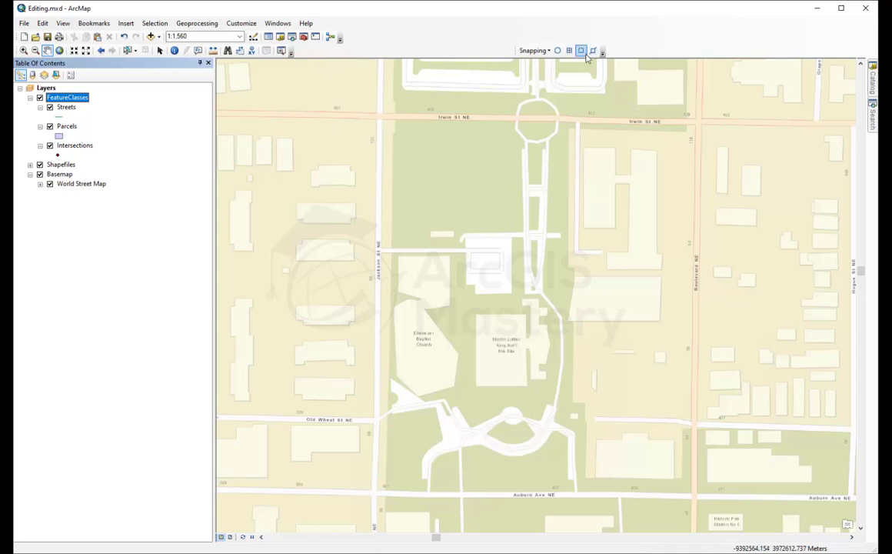
{"action": "right_click", "coordinate": [432, 38]}
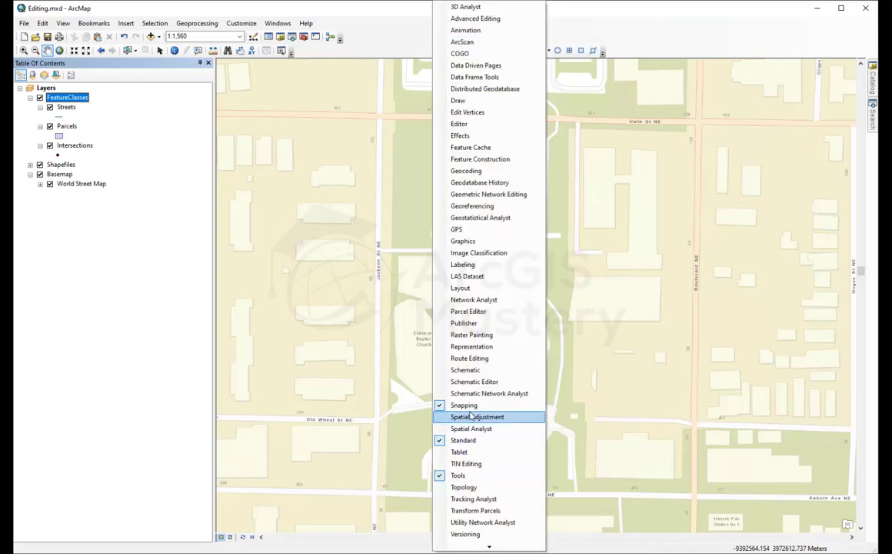
{"action": "left_click", "coordinate": [464, 382]}
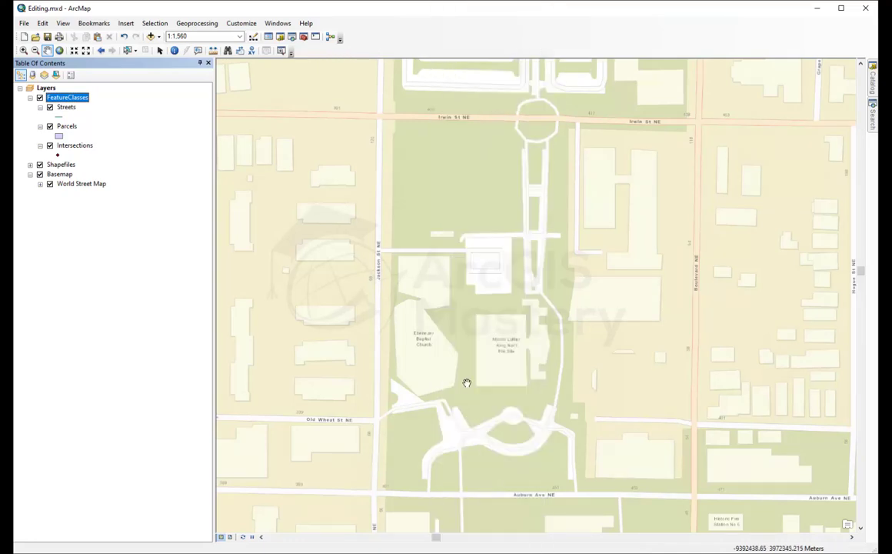
Step: Display the Editor toolbar and start an edit session on the File Geodatabase workspace
{"action": "right_click", "coordinate": [331, 53]}
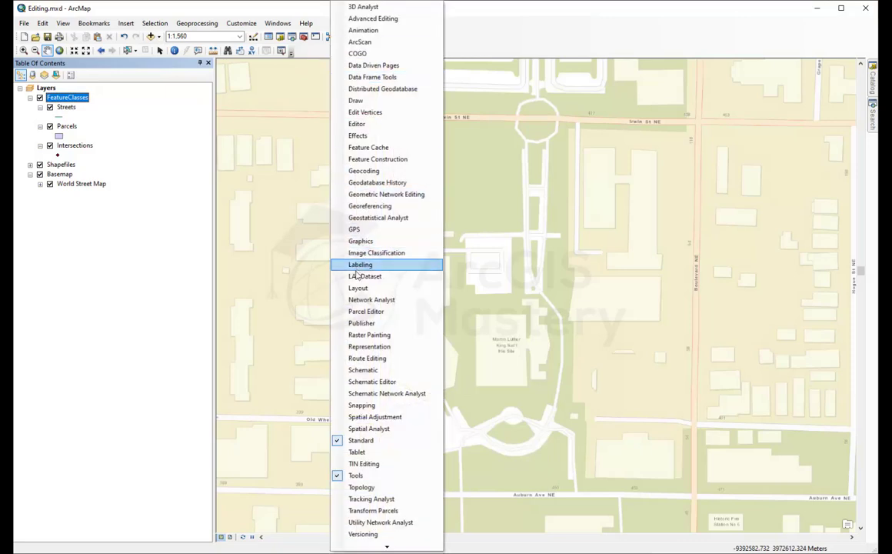
{"action": "left_click", "coordinate": [353, 123]}
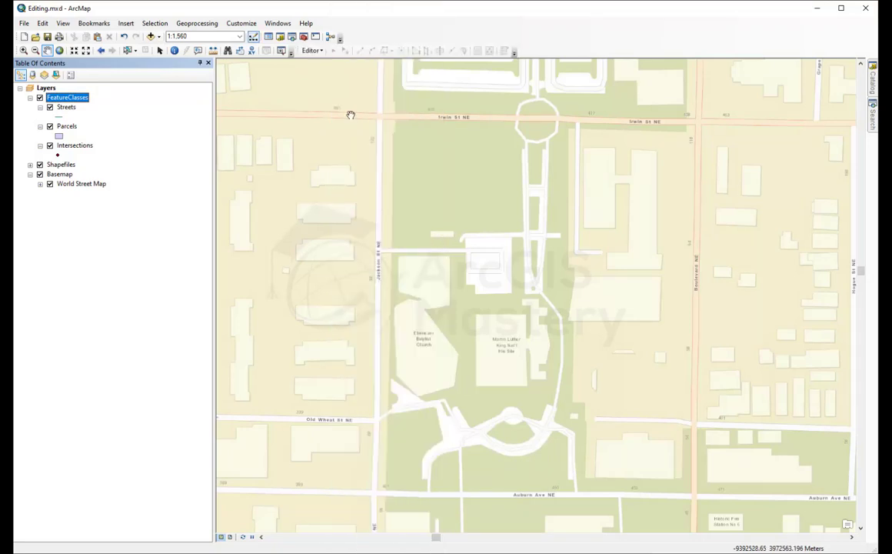
{"action": "left_click", "coordinate": [318, 52]}
{"action": "left_click", "coordinate": [316, 51]}
{"action": "left_click", "coordinate": [317, 52]}
{"action": "left_click", "coordinate": [321, 63]}
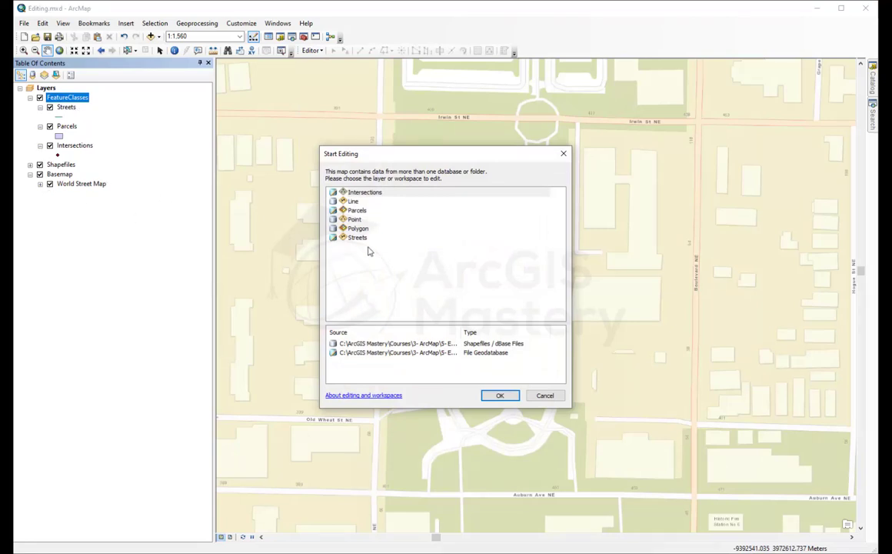
{"action": "left_click", "coordinate": [381, 344]}
{"action": "left_click", "coordinate": [385, 352]}
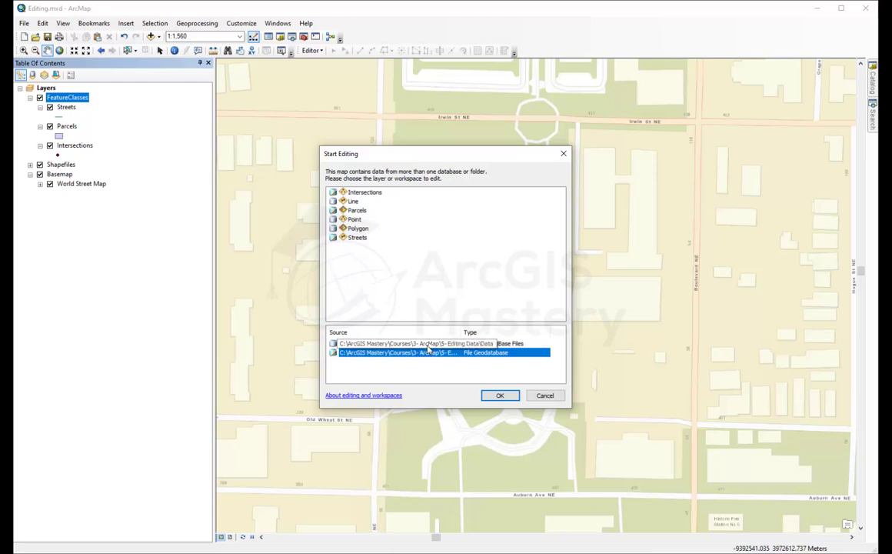
{"action": "left_click", "coordinate": [427, 345]}
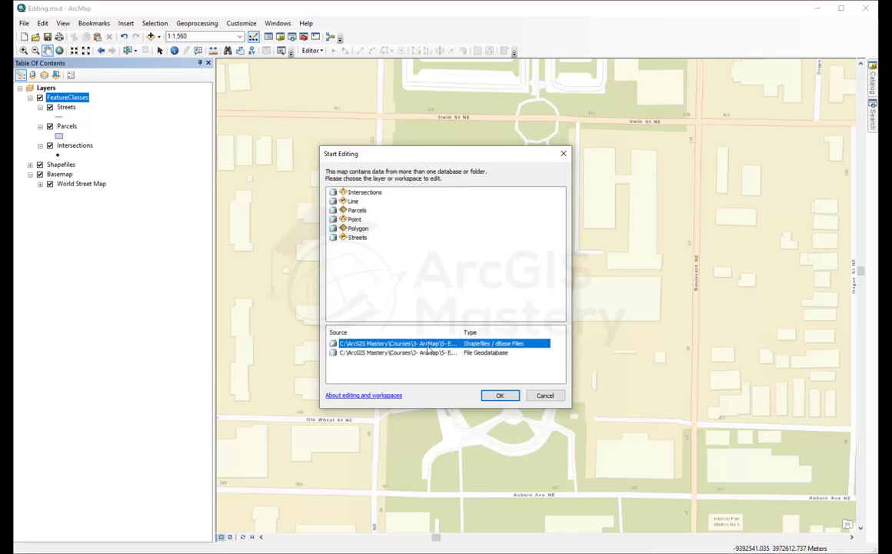
{"action": "left_click", "coordinate": [423, 353]}
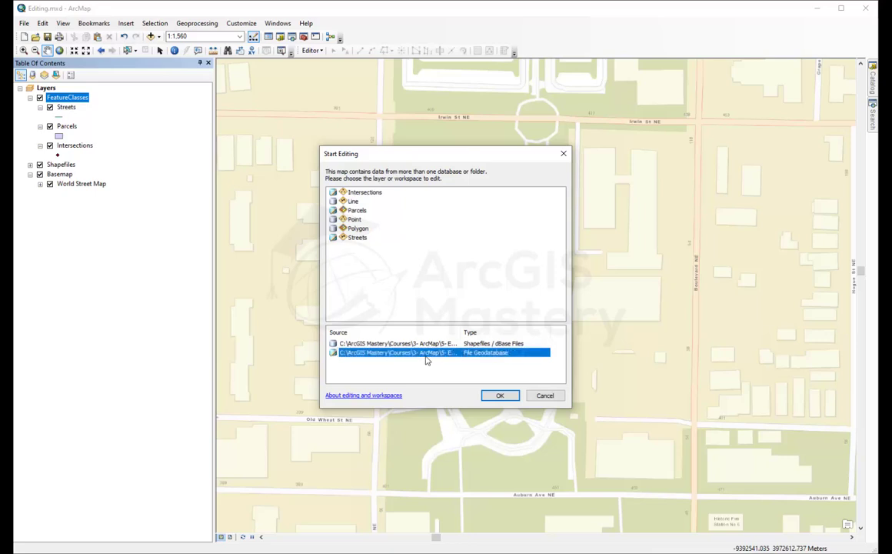
{"action": "left_click", "coordinate": [497, 398]}
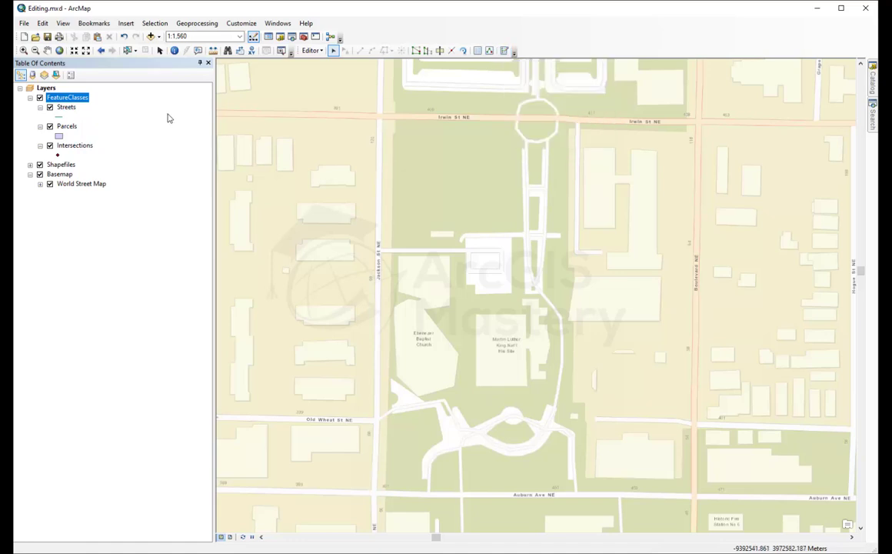
Step: Open the Create Features window and check the construction tools offered for the Parcels, Streets and Intersections templates
{"action": "left_click", "coordinate": [505, 51]}
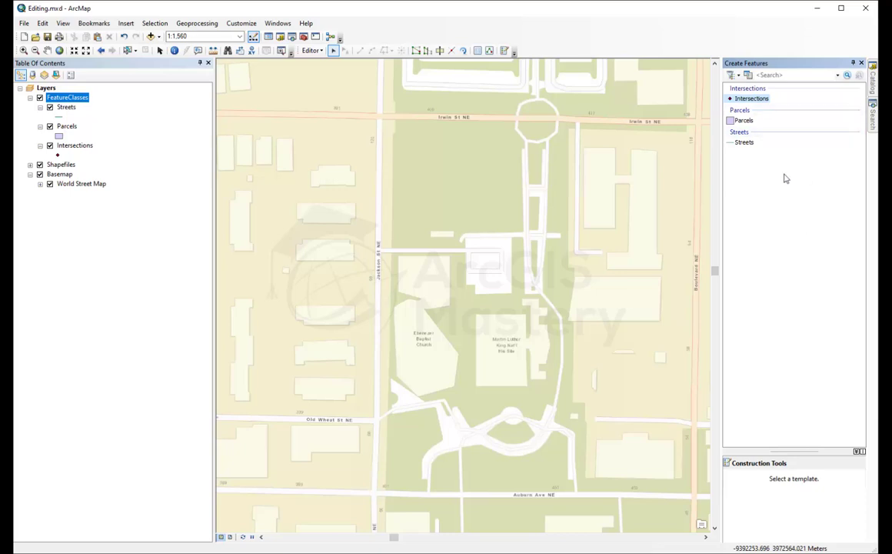
{"action": "left_click", "coordinate": [744, 120]}
{"action": "left_click", "coordinate": [744, 142]}
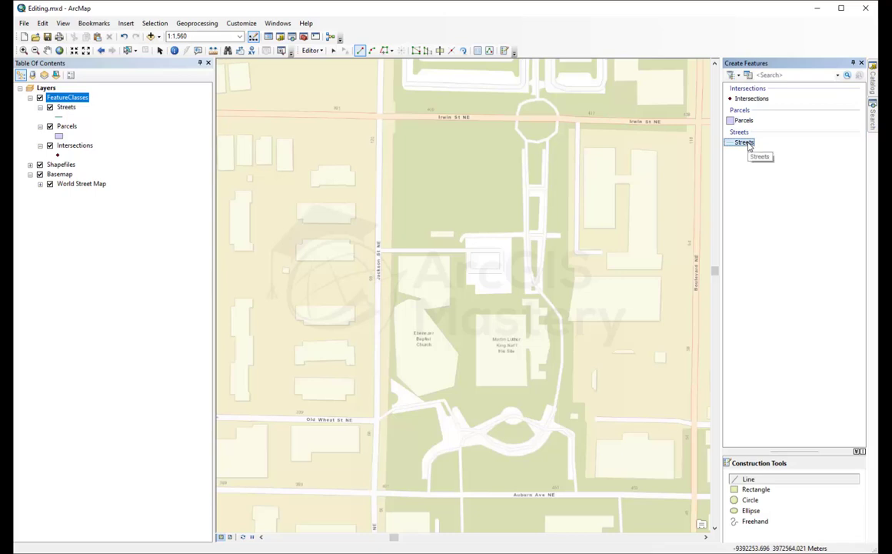
{"action": "left_click", "coordinate": [743, 121]}
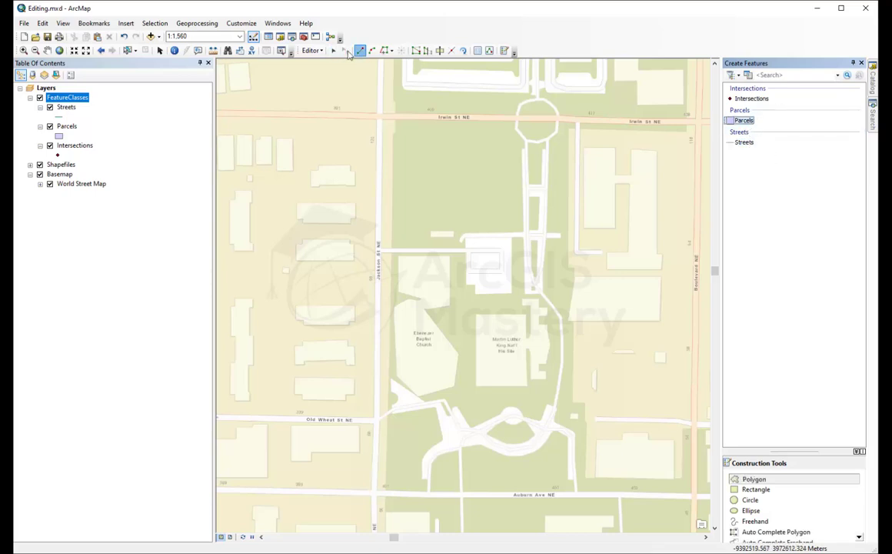
{"action": "left_click", "coordinate": [753, 100]}
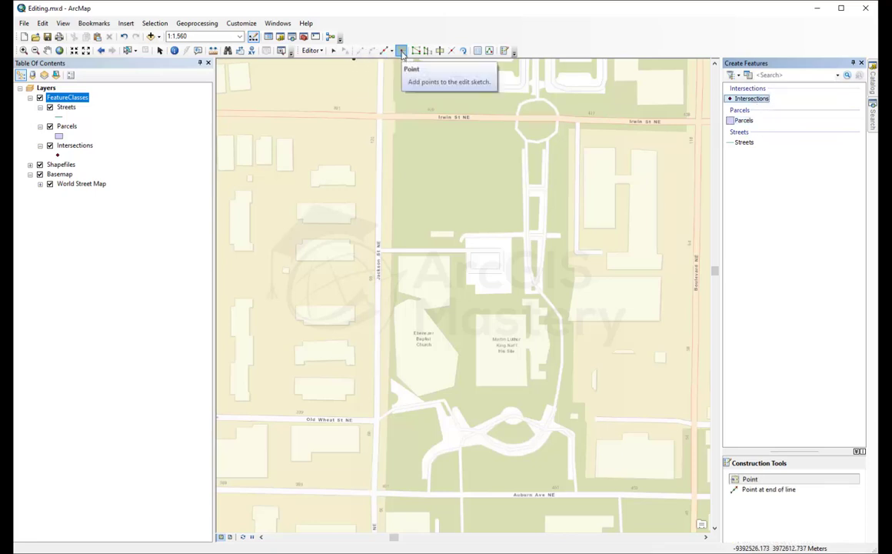
Step: Draw a Streets line about 291 m long along Jackson St NE from Irwin St NE to Auburn Ave NE, with vertices at the side-street junctions
{"action": "left_click", "coordinate": [744, 144]}
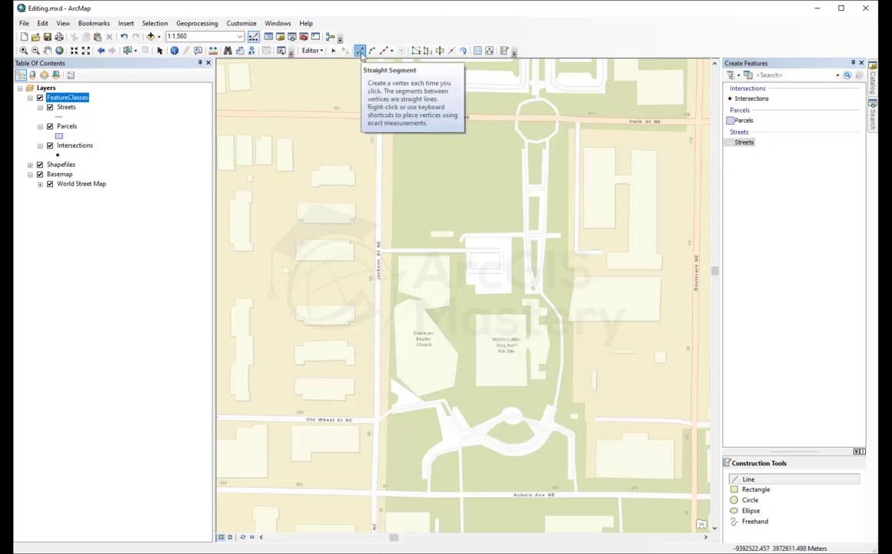
{"action": "left_click", "coordinate": [379, 117]}
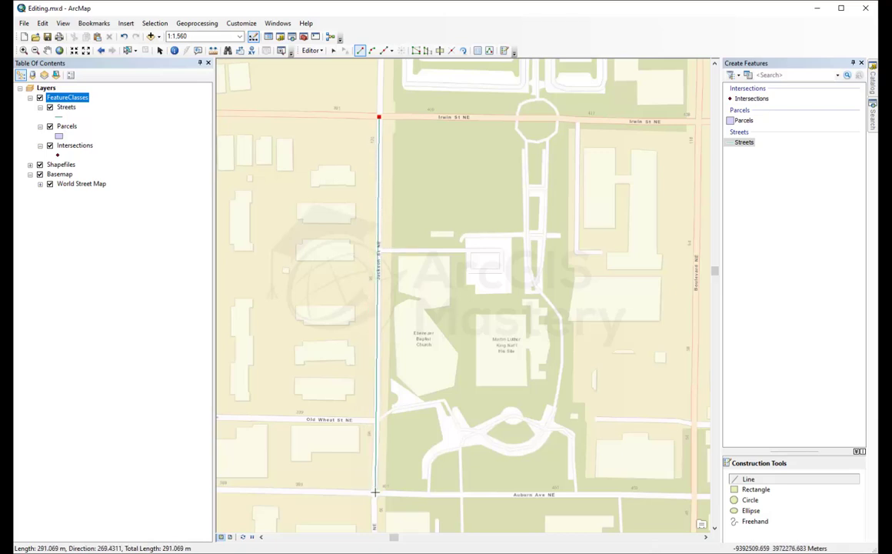
{"action": "left_click", "coordinate": [378, 250]}
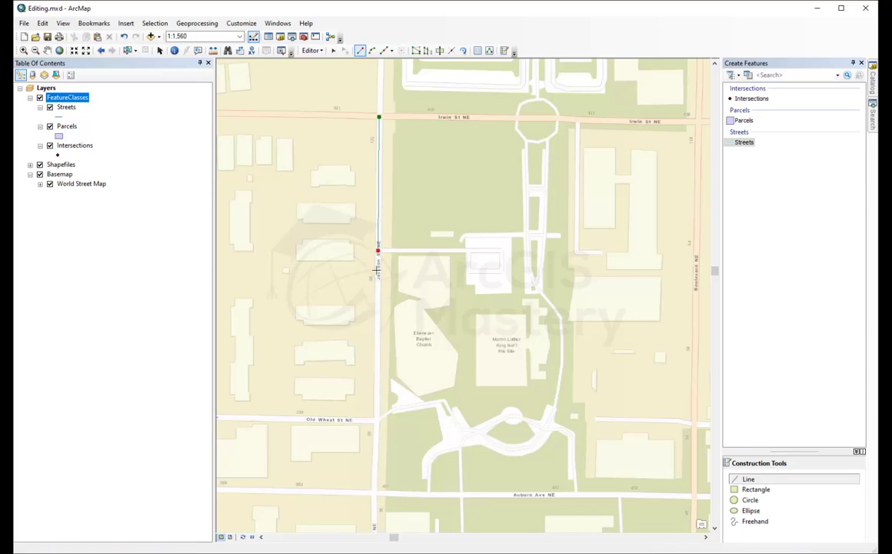
{"action": "left_click", "coordinate": [375, 419]}
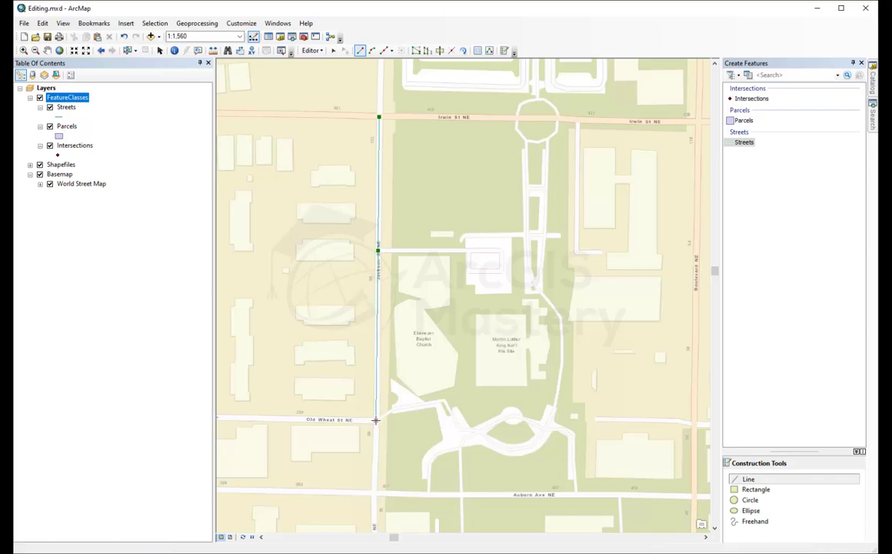
{"action": "double_click", "coordinate": [374, 492]}
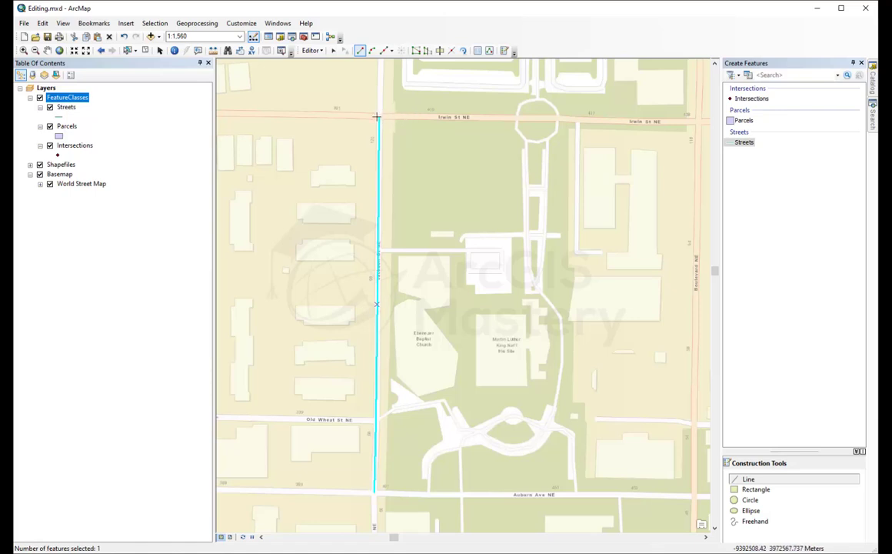
Step: Draw a trial Streets line about 90 m long along Irwin St NE without snapping, and delete it
{"action": "left_click", "coordinate": [390, 116]}
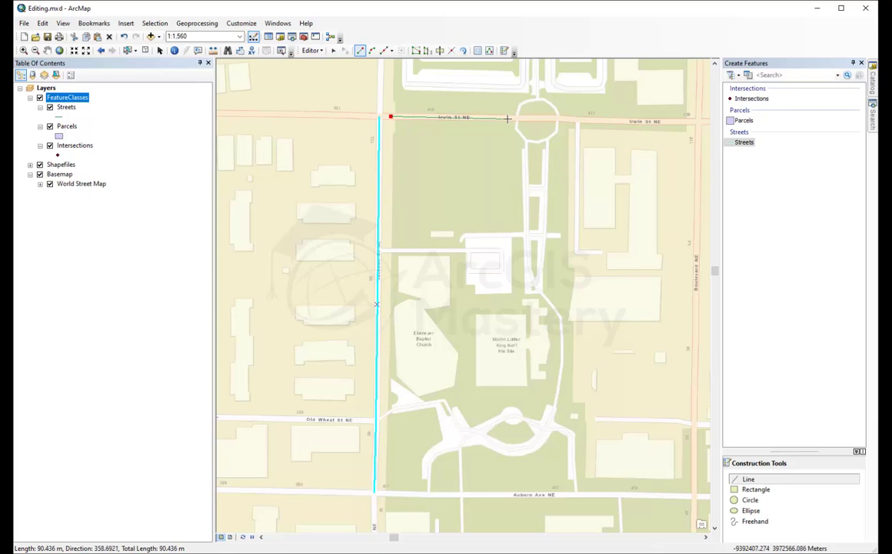
{"action": "double_click", "coordinate": [506, 118]}
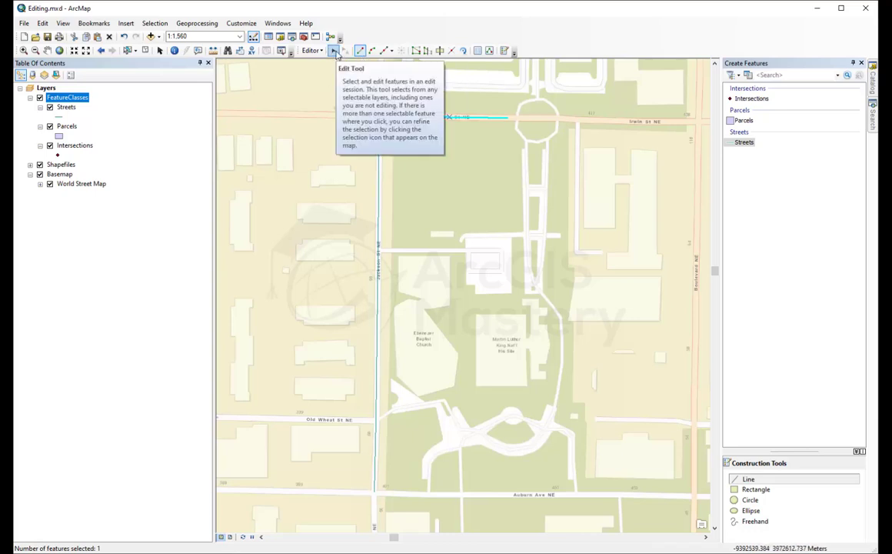
{"action": "left_click", "coordinate": [334, 51]}
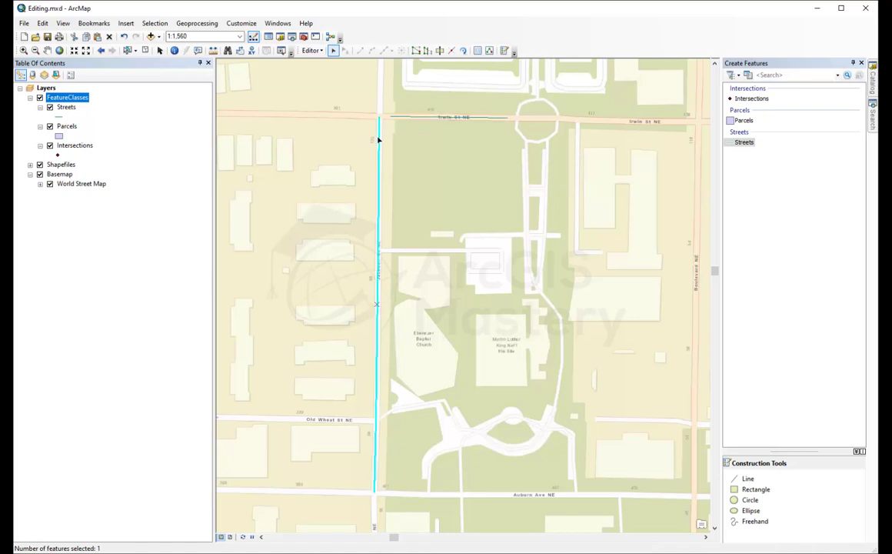
{"action": "right_click", "coordinate": [413, 120]}
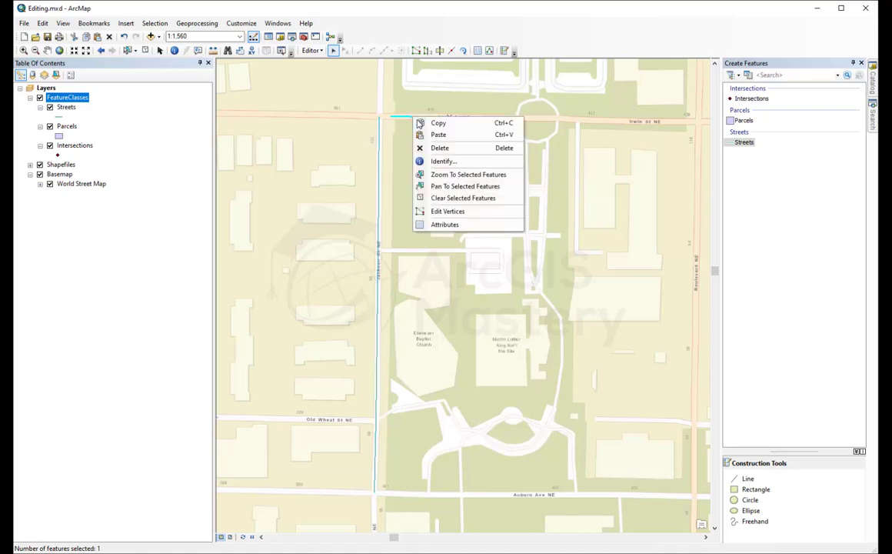
{"action": "left_click", "coordinate": [452, 148]}
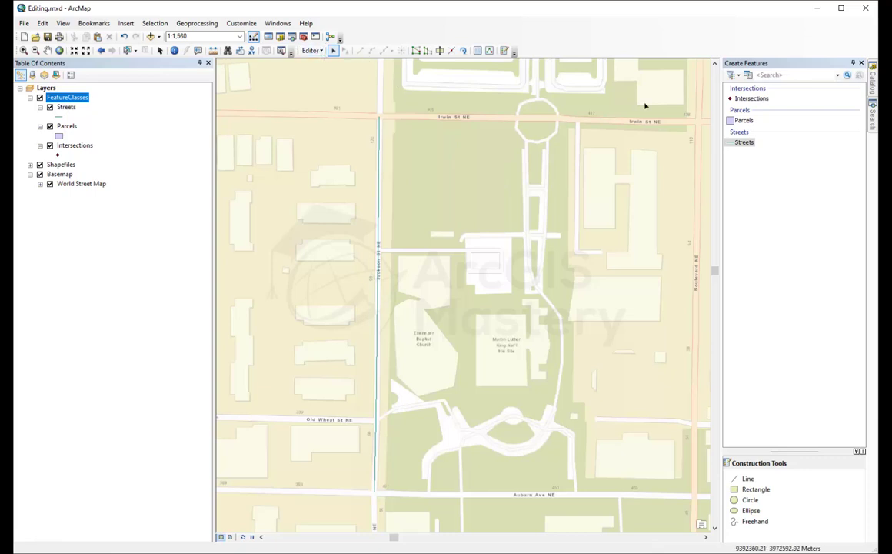
Step: Reselect the Streets template, display the Snapping toolbar and check that snapping is in use
{"action": "left_click", "coordinate": [743, 142]}
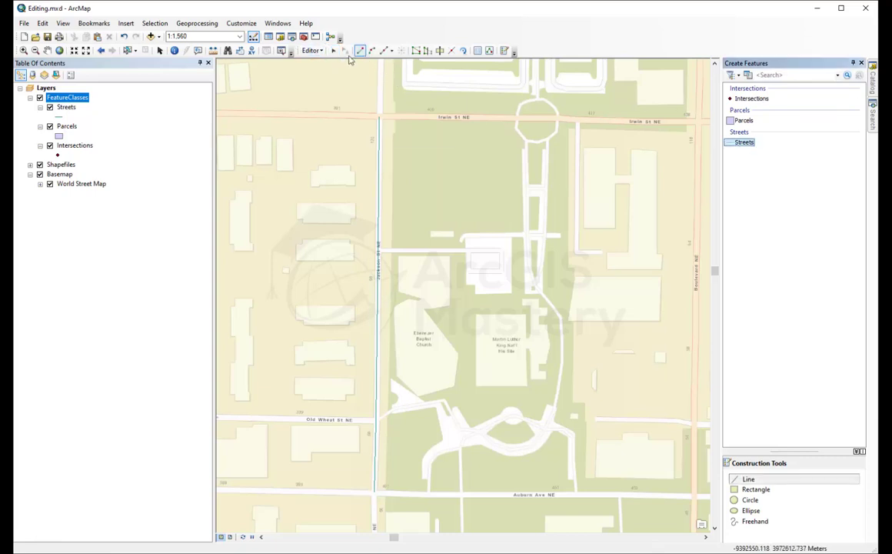
{"action": "right_click", "coordinate": [389, 34]}
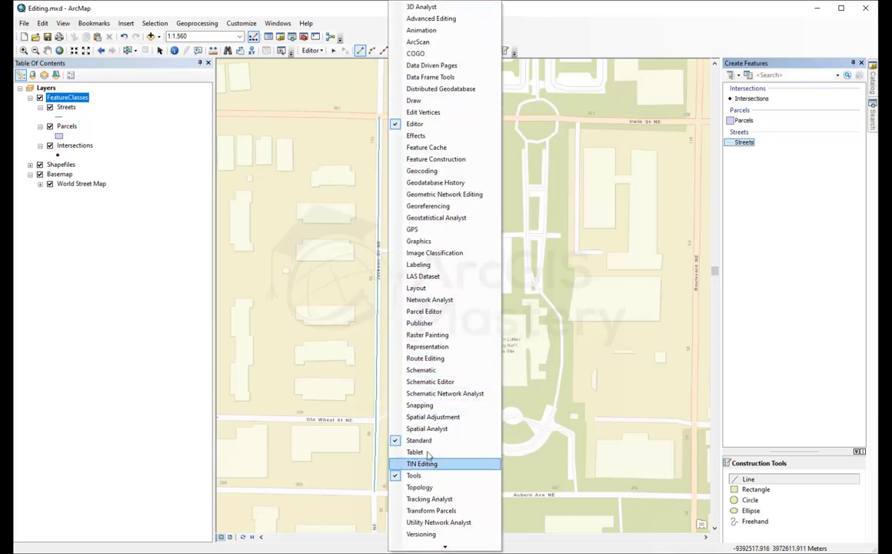
{"action": "left_click", "coordinate": [417, 405]}
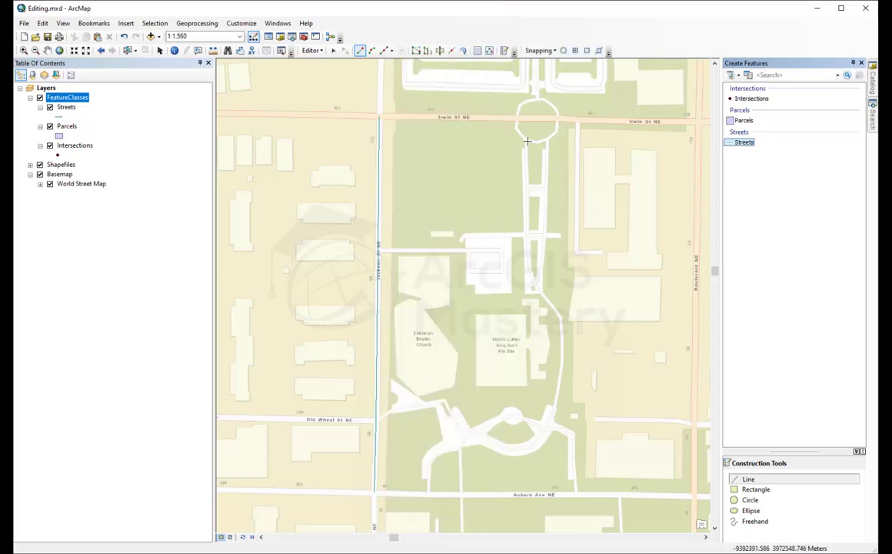
{"action": "left_click", "coordinate": [552, 51]}
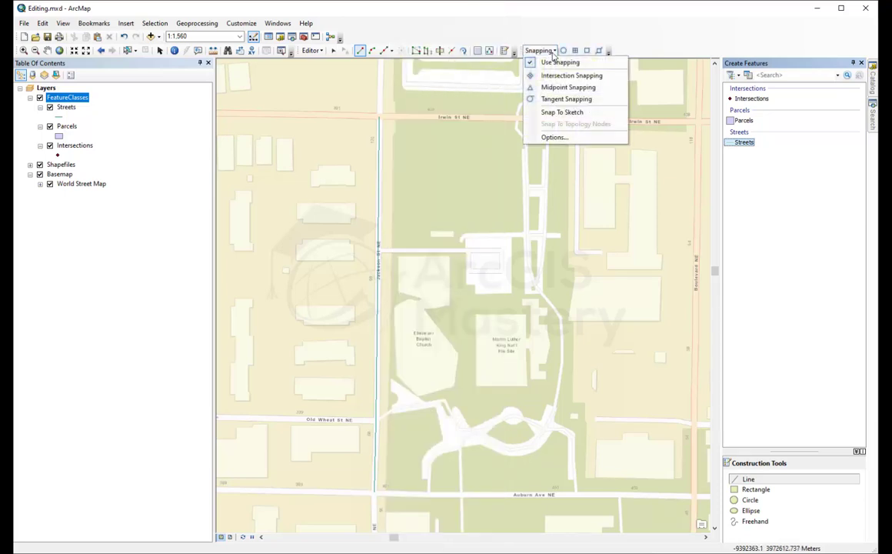
{"action": "left_click", "coordinate": [552, 51]}
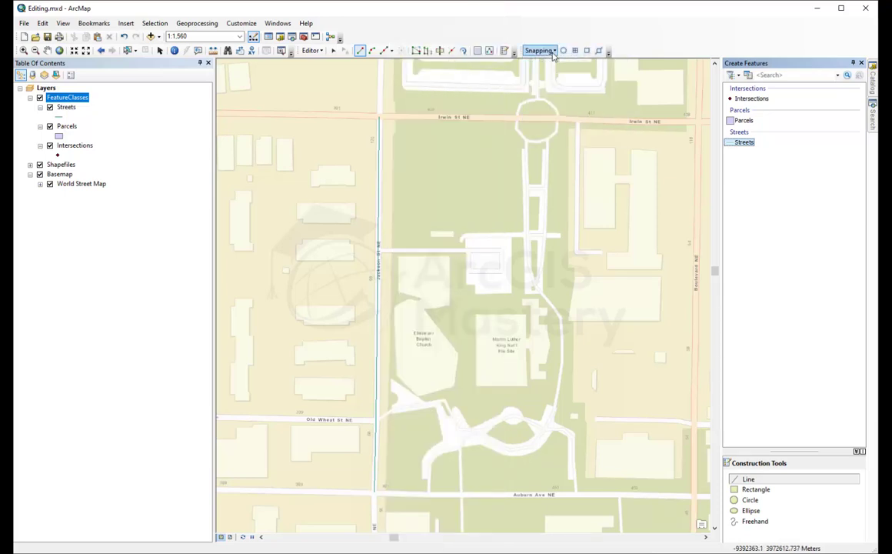
{"action": "left_click", "coordinate": [359, 50]}
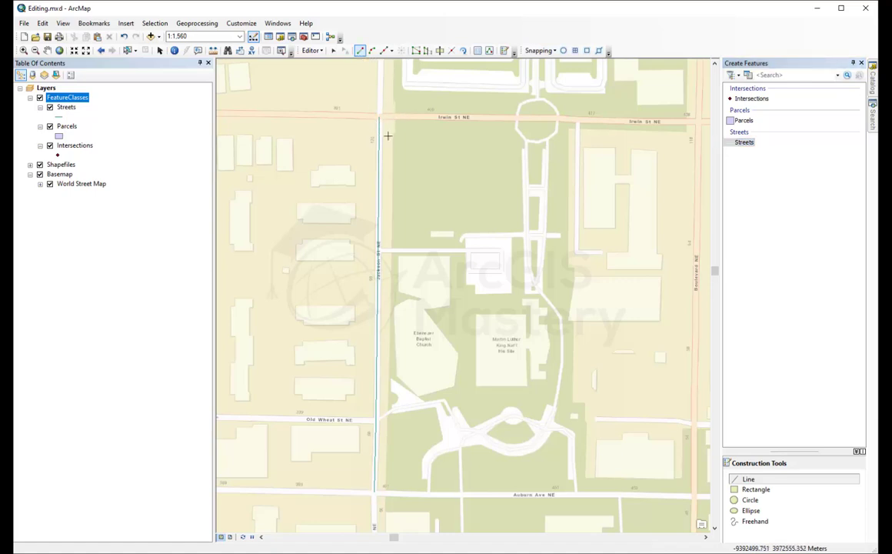
Step: Turn on point, end, vertex and edge snapping
{"action": "left_click", "coordinate": [575, 51]}
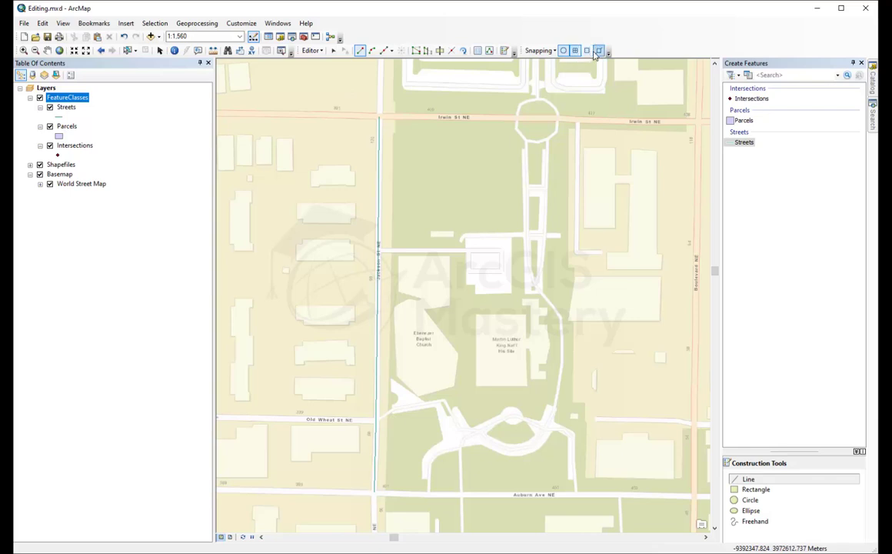
{"action": "left_click", "coordinate": [598, 50]}
{"action": "left_click", "coordinate": [587, 51]}
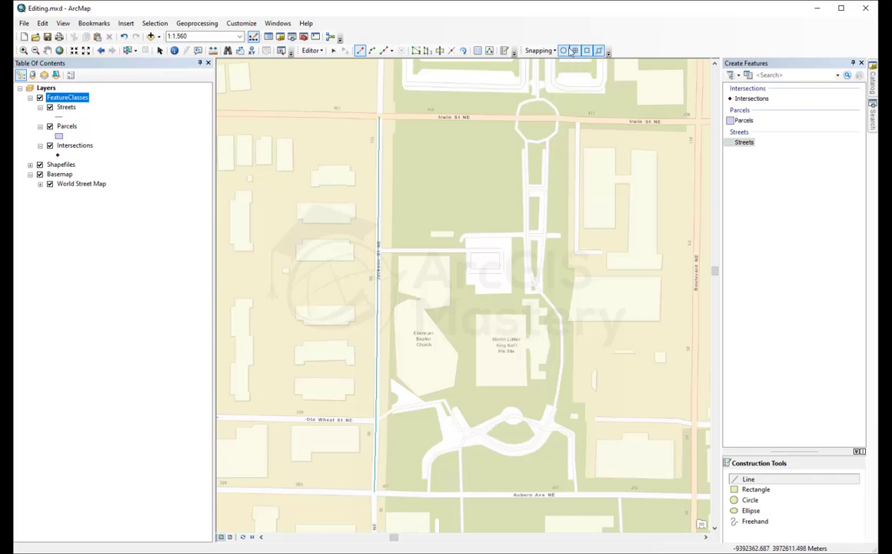
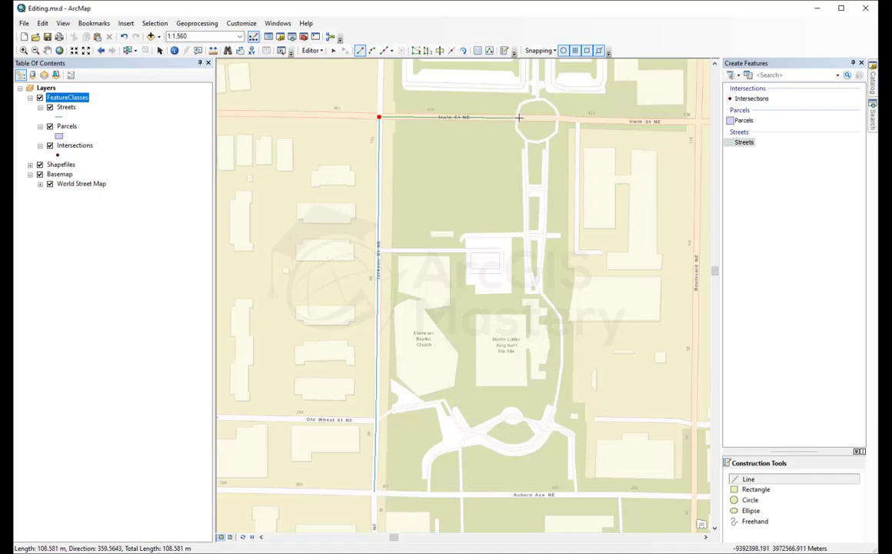
Step: Draw a Streets line along Irwin St NE from the Jackson St NE line's endpoint to Boulevard NE, with vertices at the traffic circle and side road
{"action": "left_click", "coordinate": [517, 117]}
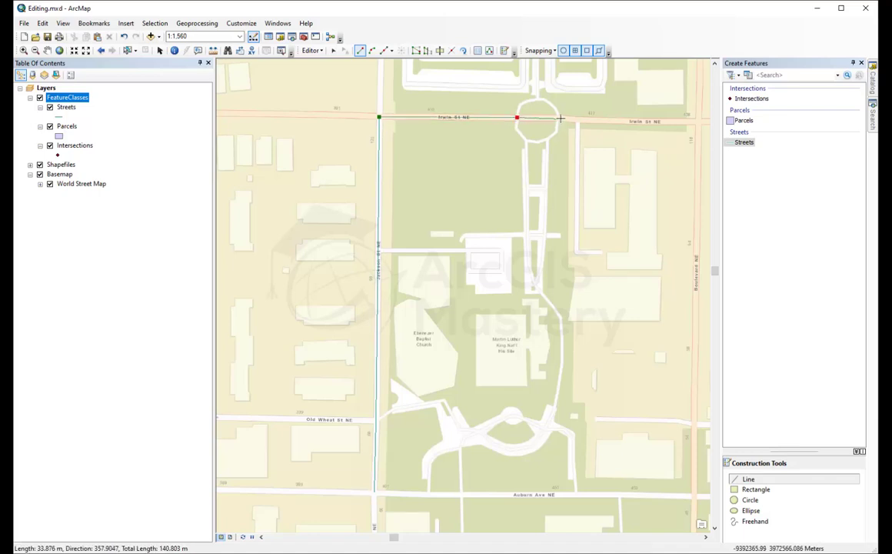
{"action": "left_click", "coordinate": [557, 117]}
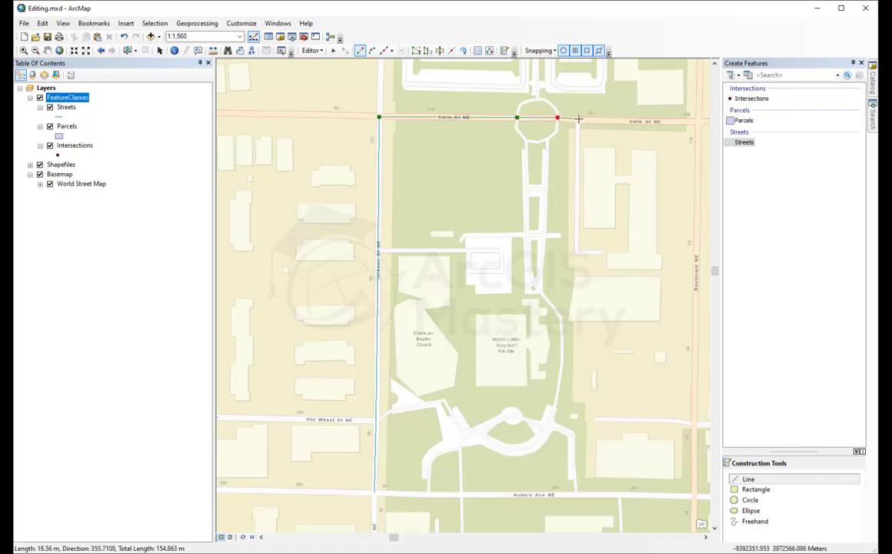
{"action": "left_click", "coordinate": [578, 119]}
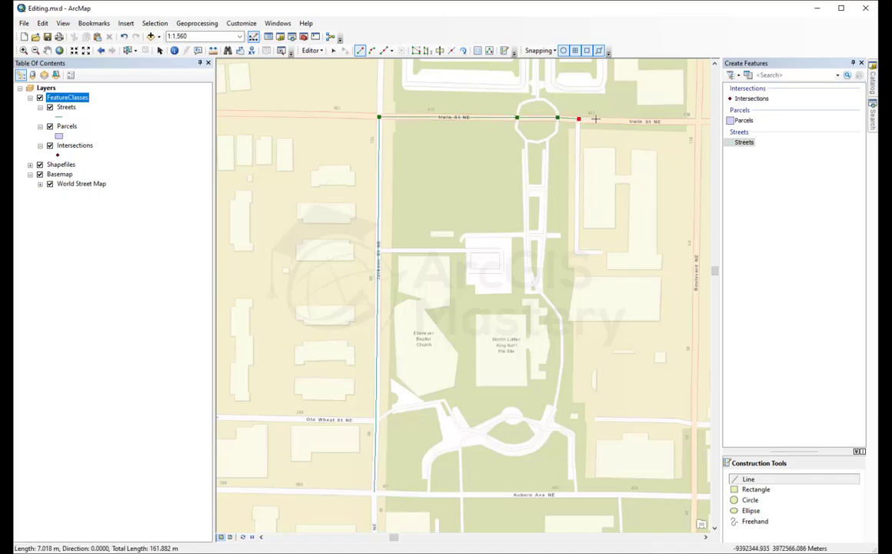
{"action": "double_click", "coordinate": [698, 121]}
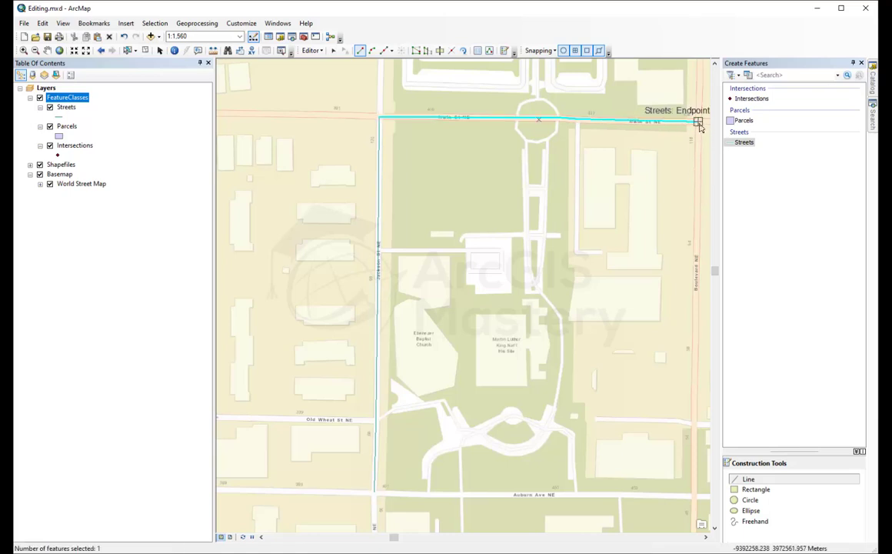
Step: Draw a Streets line along Boulevard NE from the Irwin St NE line's endpoint to Auburn Ave NE, with a vertex at the side-street junction
{"action": "left_click", "coordinate": [698, 121]}
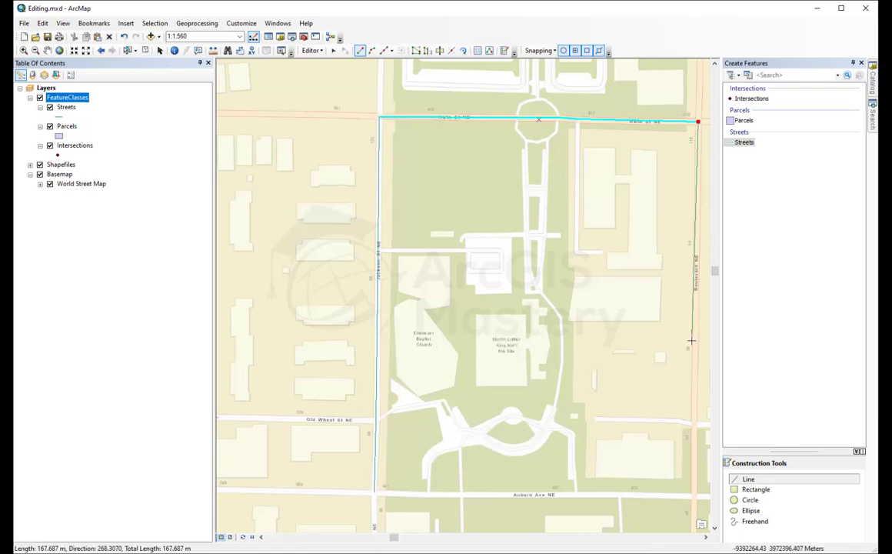
{"action": "left_click", "coordinate": [695, 422]}
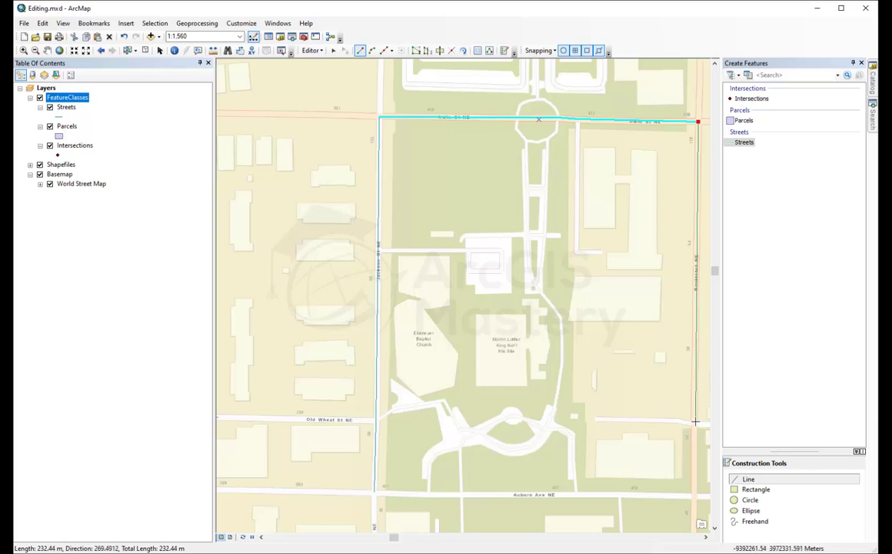
{"action": "double_click", "coordinate": [694, 496]}
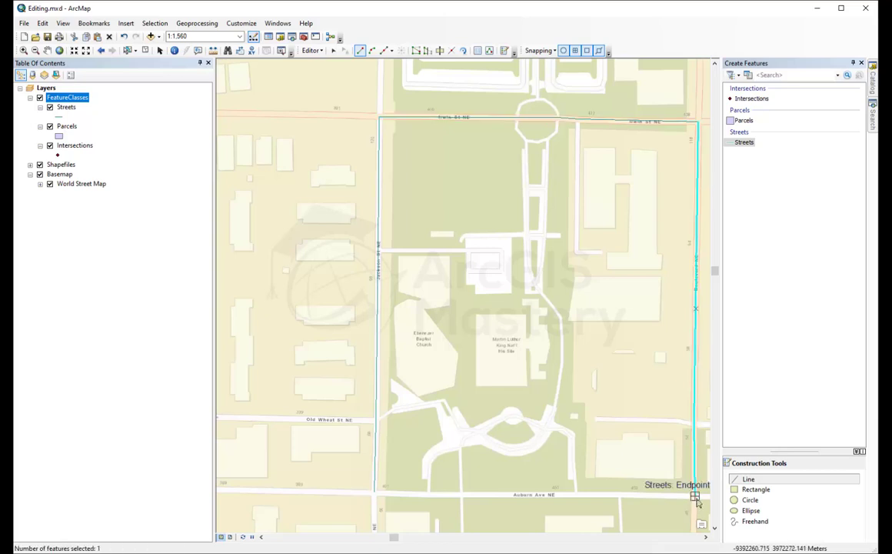
Step: Draw a Streets line about 249 m long along Auburn Ave NE, joining the Boulevard NE and Jackson St NE endpoints, with vertices at the path junctions
{"action": "left_click", "coordinate": [695, 496]}
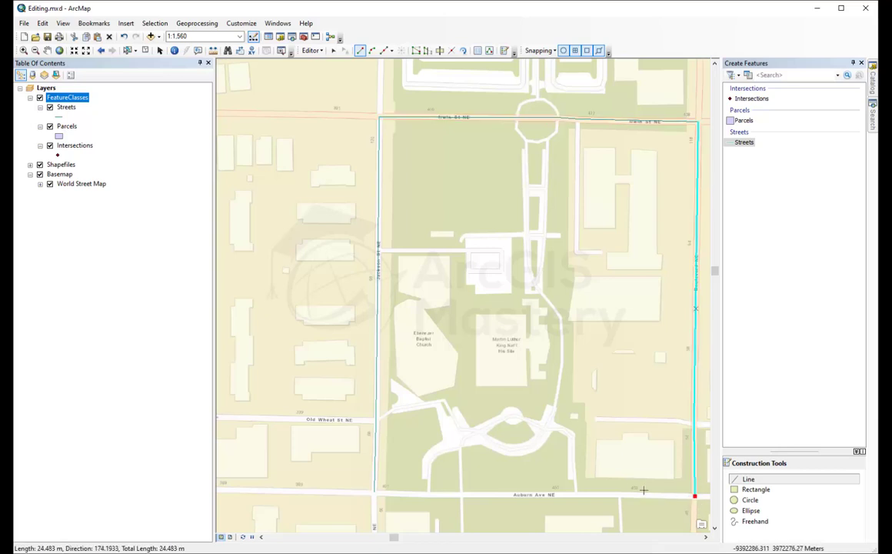
{"action": "left_click", "coordinate": [576, 494]}
{"action": "left_click", "coordinate": [461, 494]}
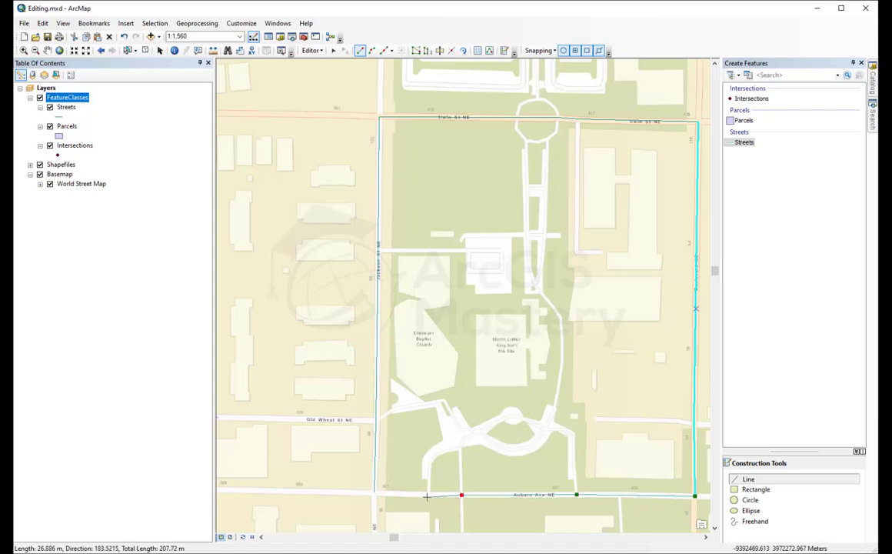
{"action": "left_click", "coordinate": [428, 494]}
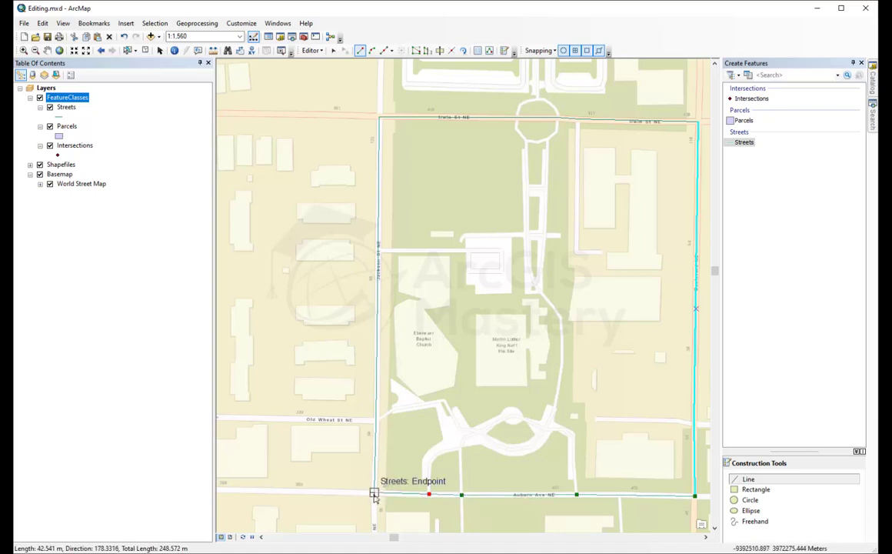
{"action": "double_click", "coordinate": [374, 494]}
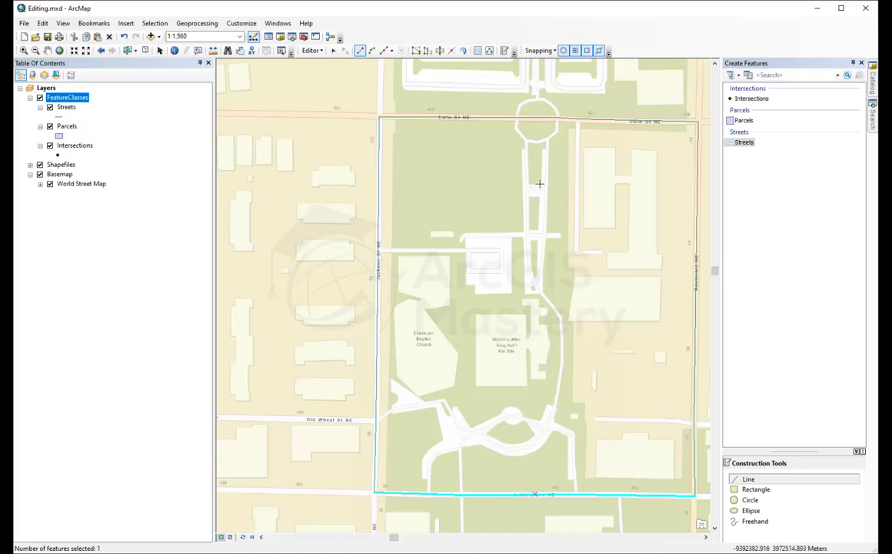
Step: Set the snapping tolerance to 100 pixels in the Snapping Options
{"action": "left_click", "coordinate": [539, 51]}
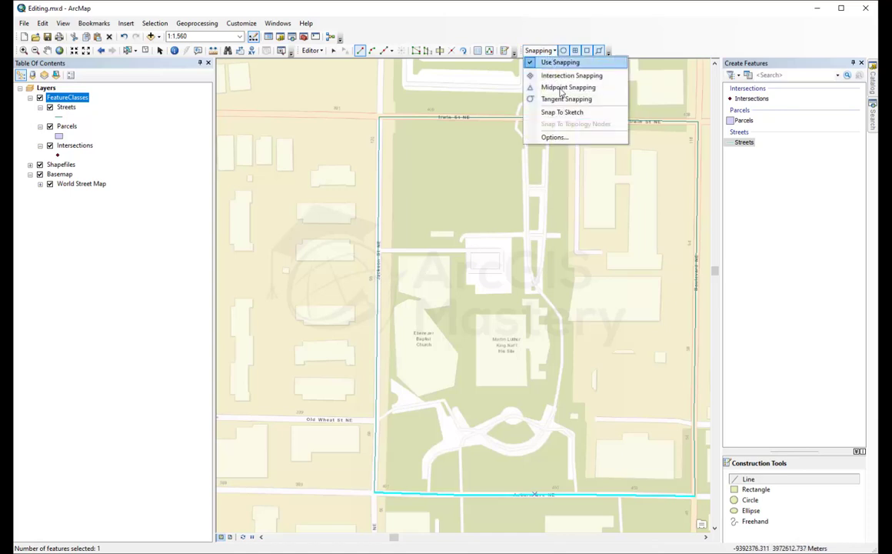
{"action": "left_click", "coordinate": [575, 140]}
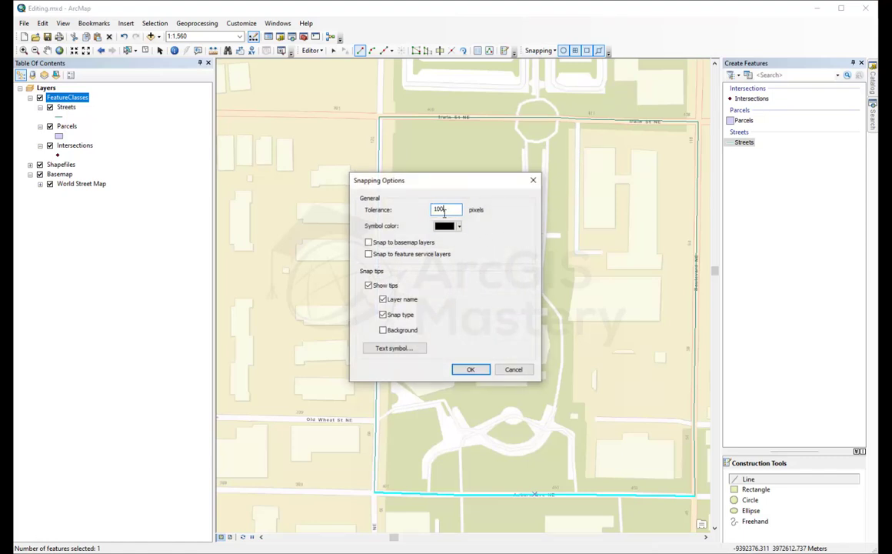
{"action": "left_click", "coordinate": [470, 369]}
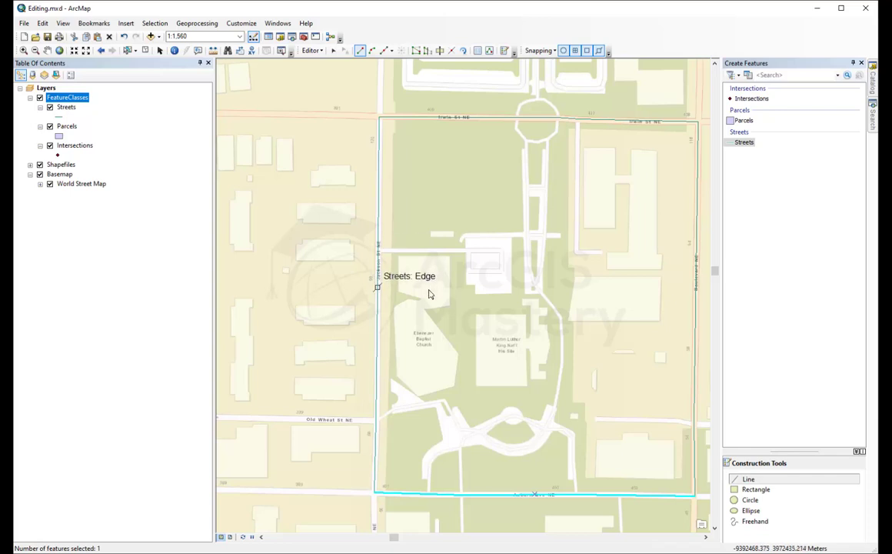
Step: Reduce the snapping tolerance from its exaggerated value in the Snapping Options
{"action": "left_click", "coordinate": [540, 50]}
{"action": "left_click", "coordinate": [555, 137]}
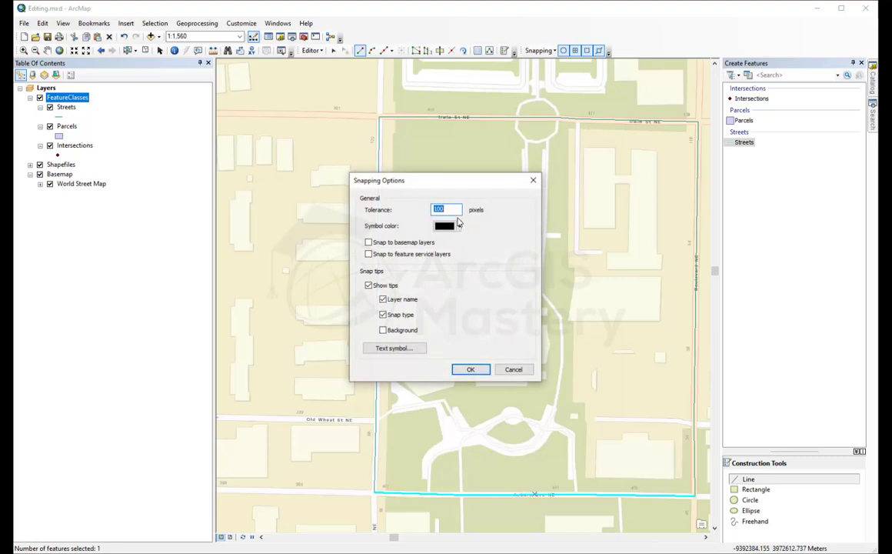
{"action": "left_click", "coordinate": [471, 370]}
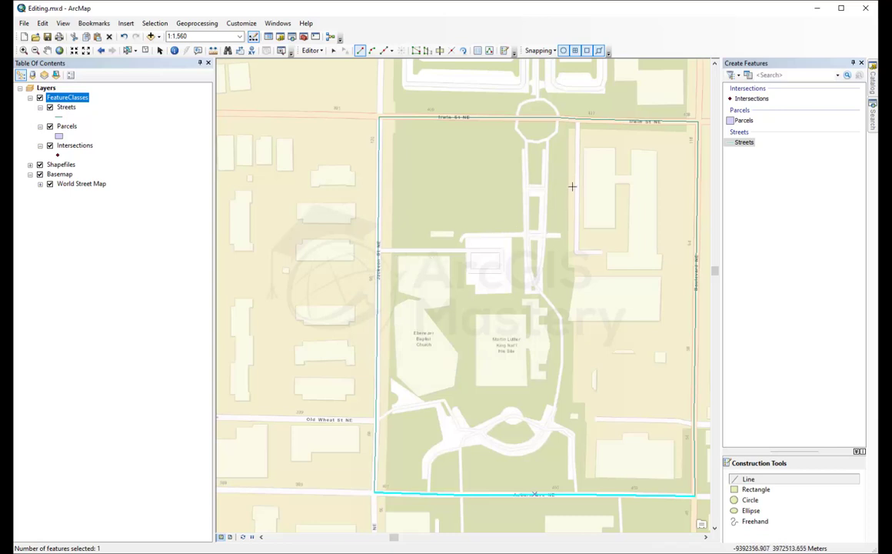
Step: Draw an L-shaped Streets line about 123 m long along the side road, starting from the vertex on the Irwin St NE line
{"action": "left_click", "coordinate": [578, 120]}
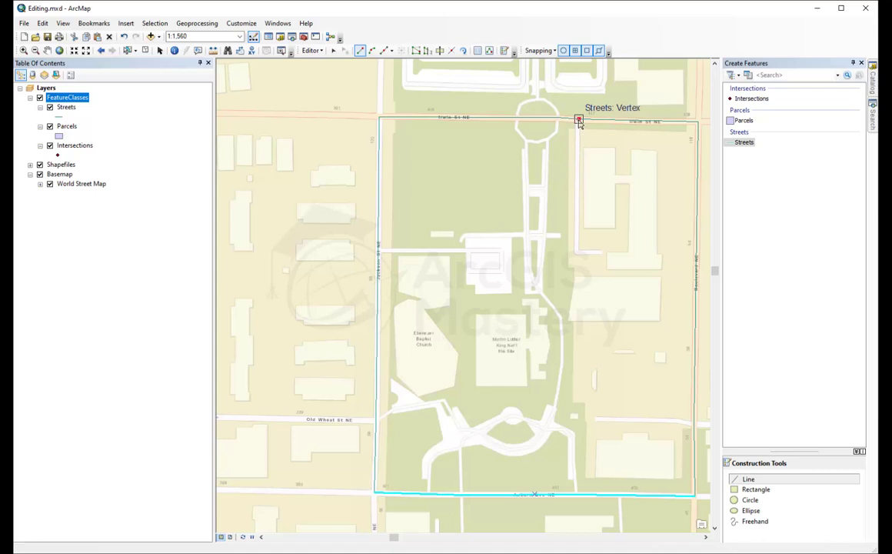
{"action": "left_click", "coordinate": [576, 251]}
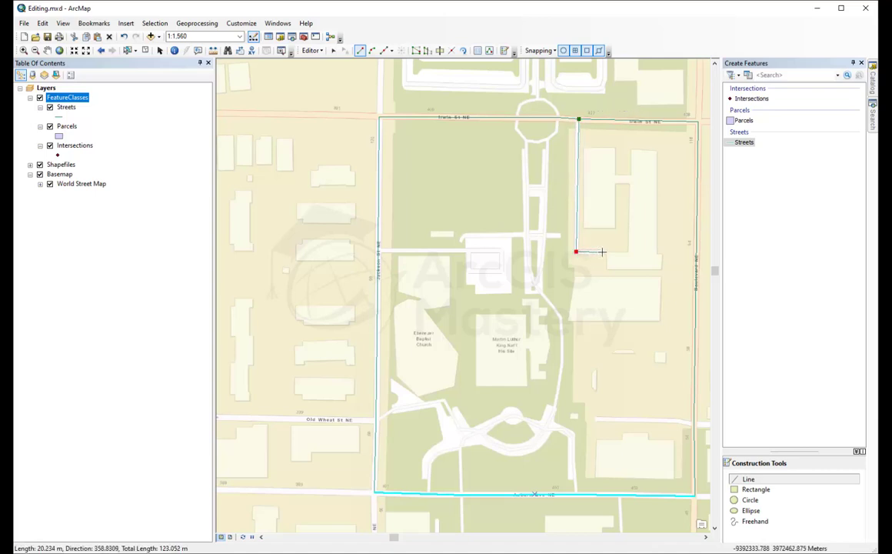
{"action": "double_click", "coordinate": [602, 251]}
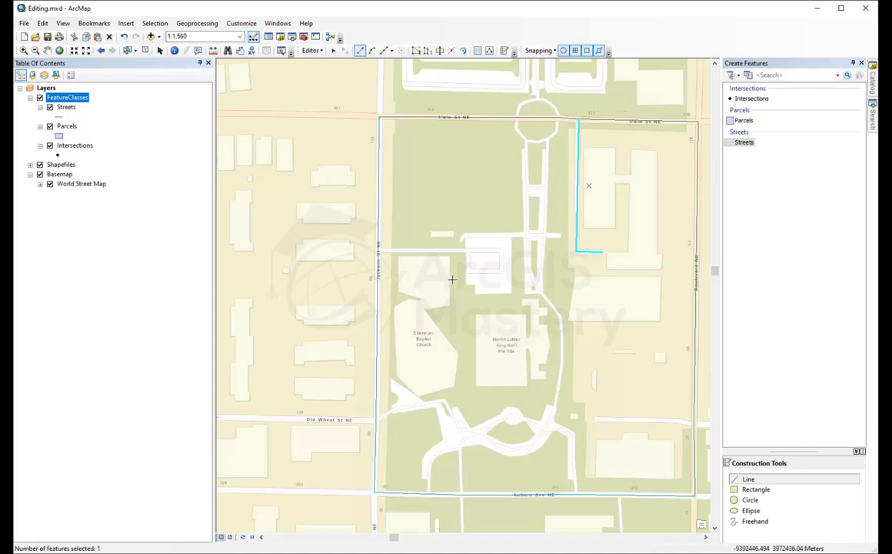
Step: Draw a U-shaped Streets line about 136 m long from the Jackson St NE line into and around the parking lot north of Ebenezer Baptist Church
{"action": "left_click", "coordinate": [378, 250]}
{"action": "left_click", "coordinate": [500, 251]}
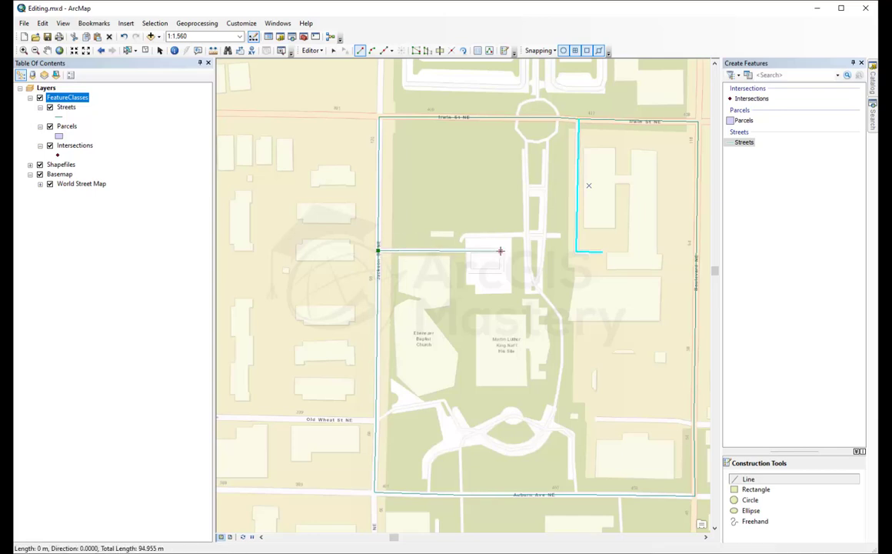
{"action": "left_click", "coordinate": [501, 271]}
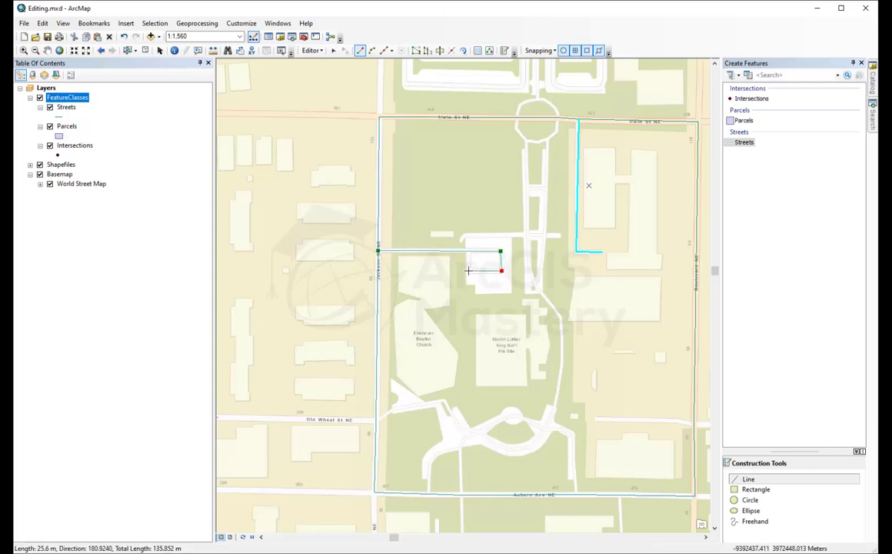
{"action": "double_click", "coordinate": [469, 270]}
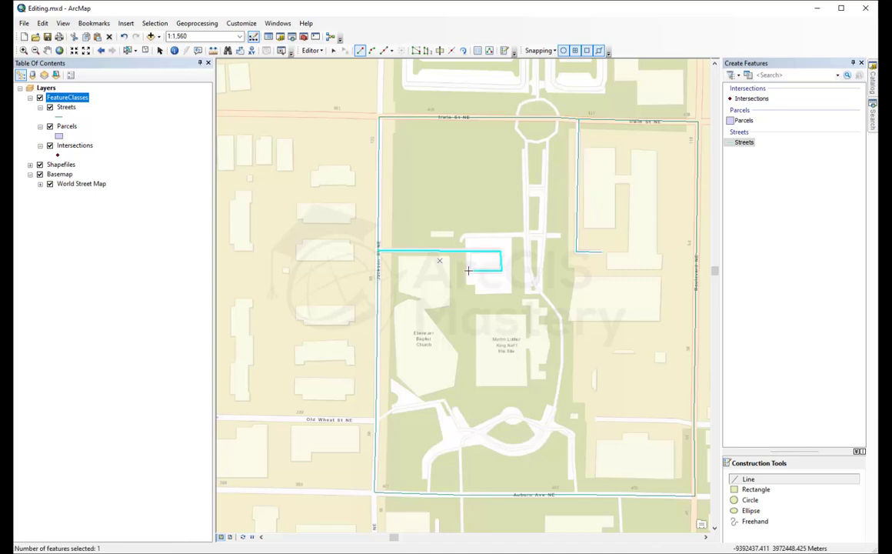
{"action": "left_click", "coordinate": [524, 145]}
{"action": "left_click", "coordinate": [523, 216]}
{"action": "left_click", "coordinate": [438, 198]}
{"action": "left_click", "coordinate": [445, 154]}
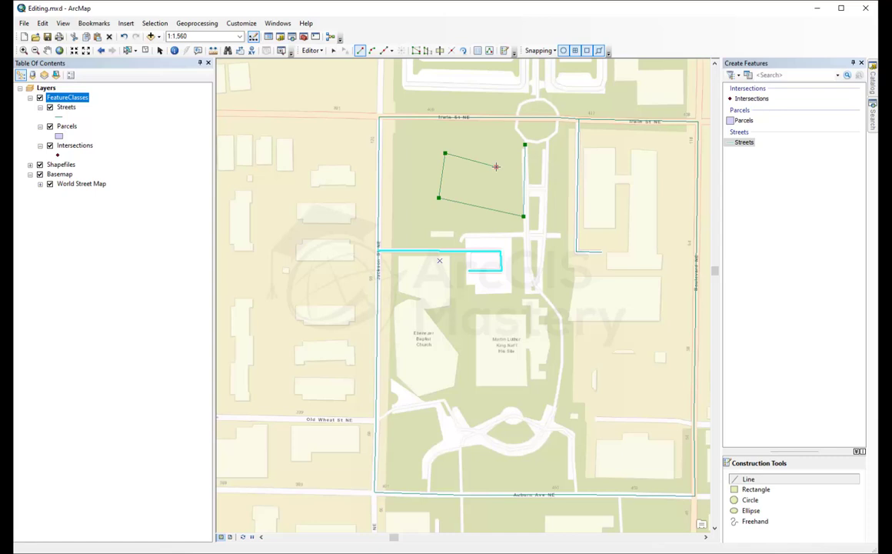
{"action": "left_click", "coordinate": [496, 166]}
{"action": "right_click", "coordinate": [507, 187]}
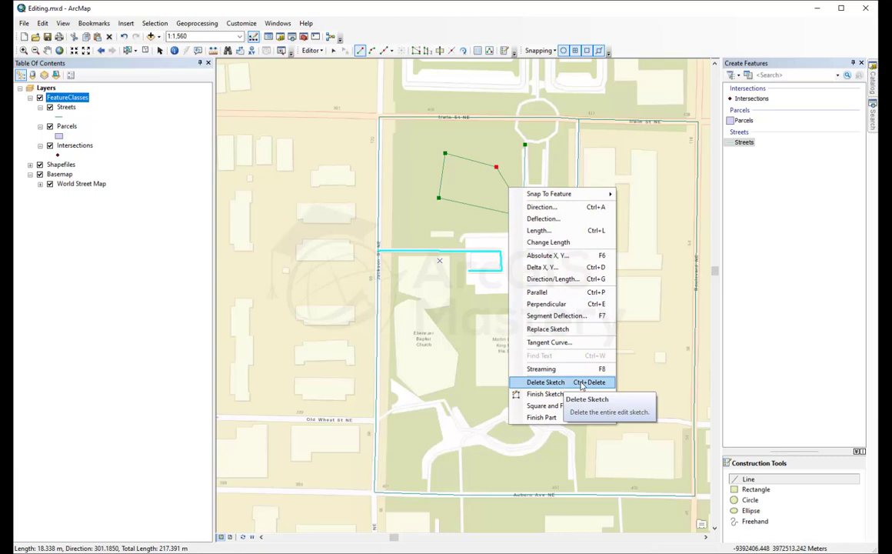
{"action": "left_click", "coordinate": [545, 383]}
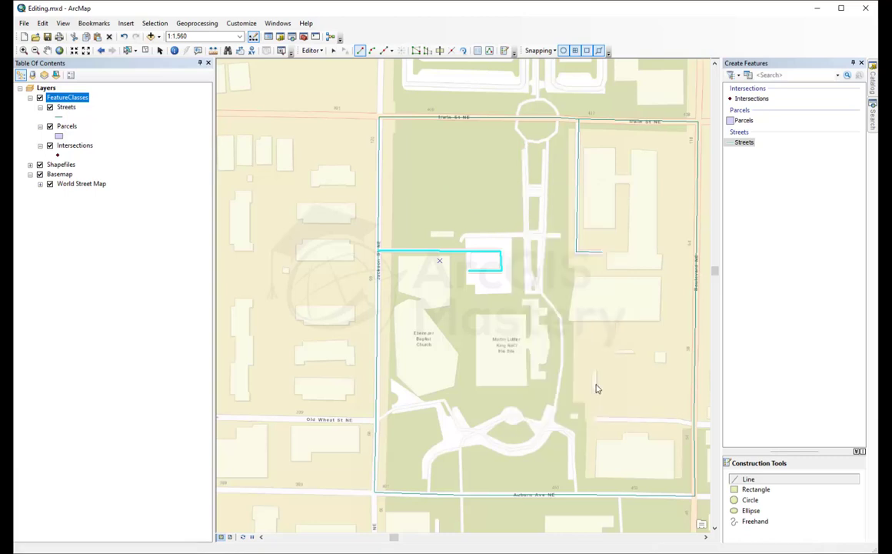
Step: Draw a Streets line westward from the Boulevard NE line along the short side road north of Auburn Ave NE
{"action": "left_click", "coordinate": [693, 422]}
{"action": "left_click", "coordinate": [677, 421]}
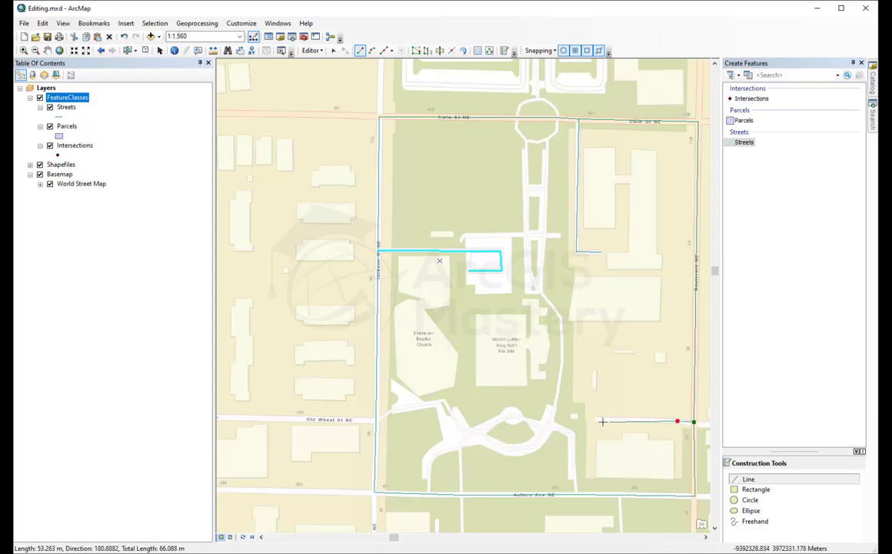
{"action": "double_click", "coordinate": [595, 418]}
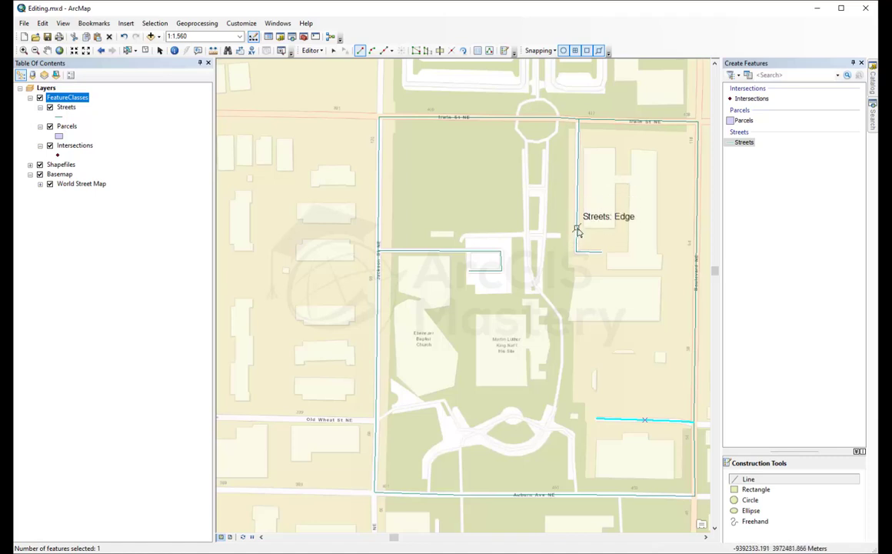
Step: Change the Streets layer symbol to a blue line with a width of 2
{"action": "left_click", "coordinate": [59, 117]}
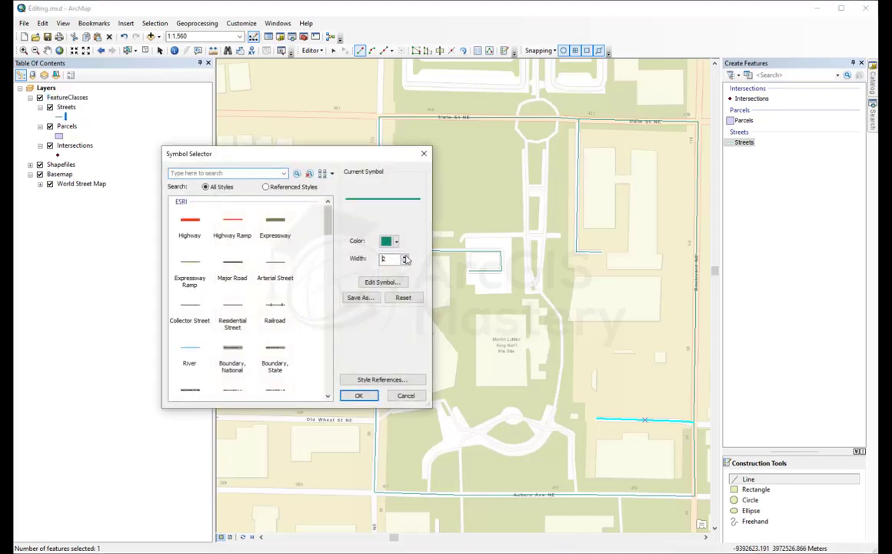
{"action": "left_click", "coordinate": [396, 242]}
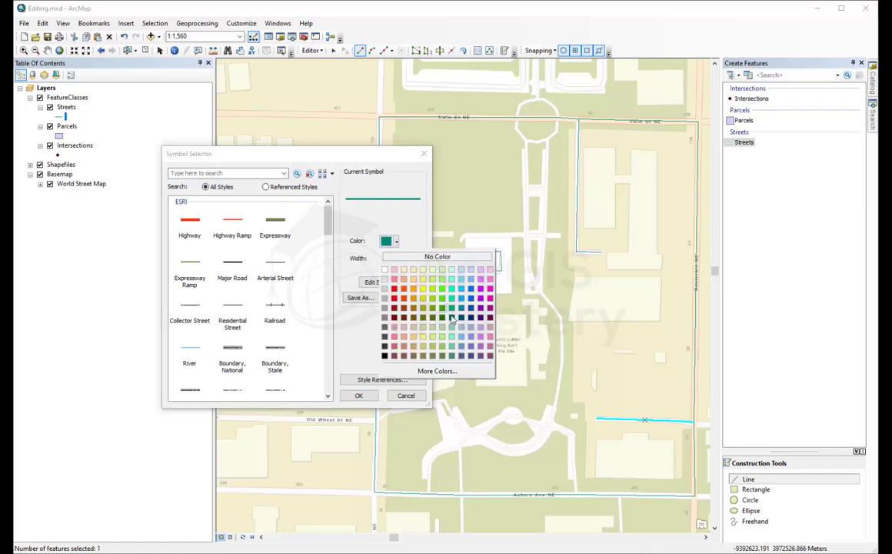
{"action": "left_click", "coordinate": [462, 288]}
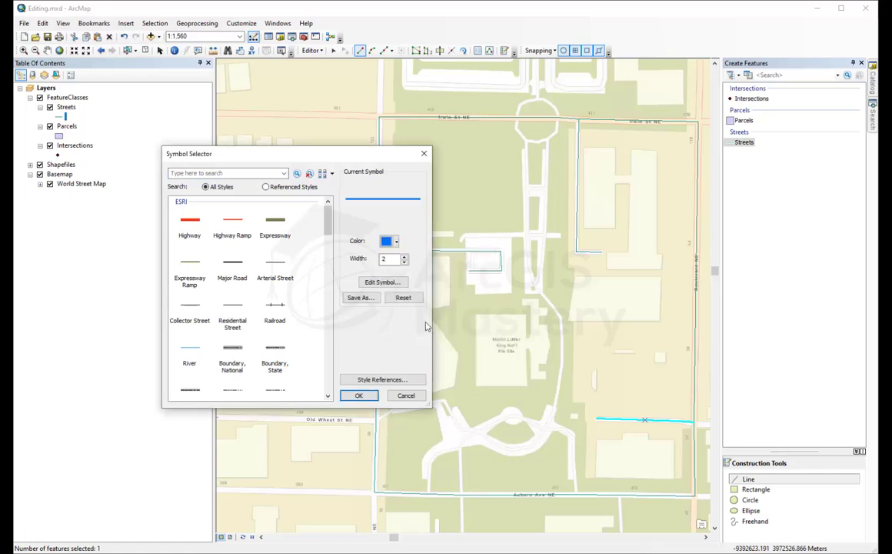
{"action": "left_click", "coordinate": [358, 396]}
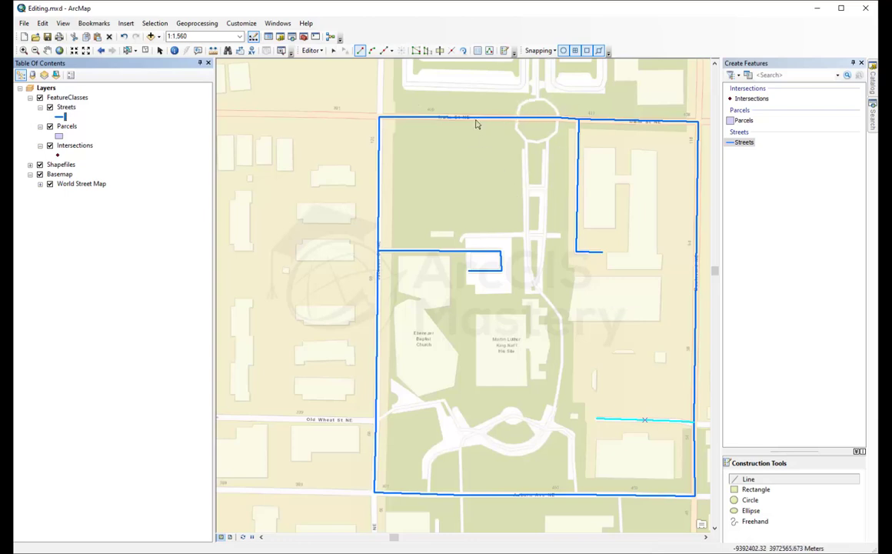
Step: Draw the traffic circle on Irwin St NE as two End Point Arc Segment Streets lines between its two snapped vertices
{"action": "left_click", "coordinate": [391, 50]}
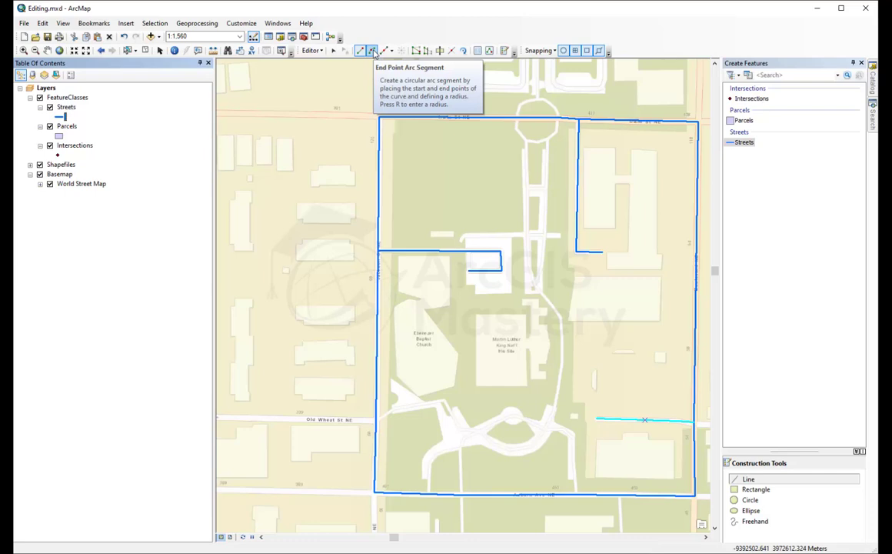
{"action": "left_click", "coordinate": [373, 52]}
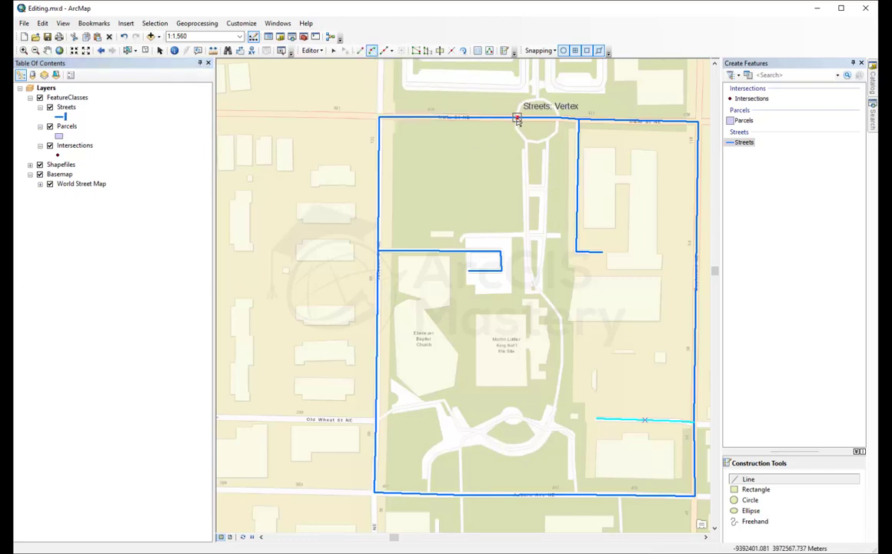
{"action": "left_click", "coordinate": [517, 120]}
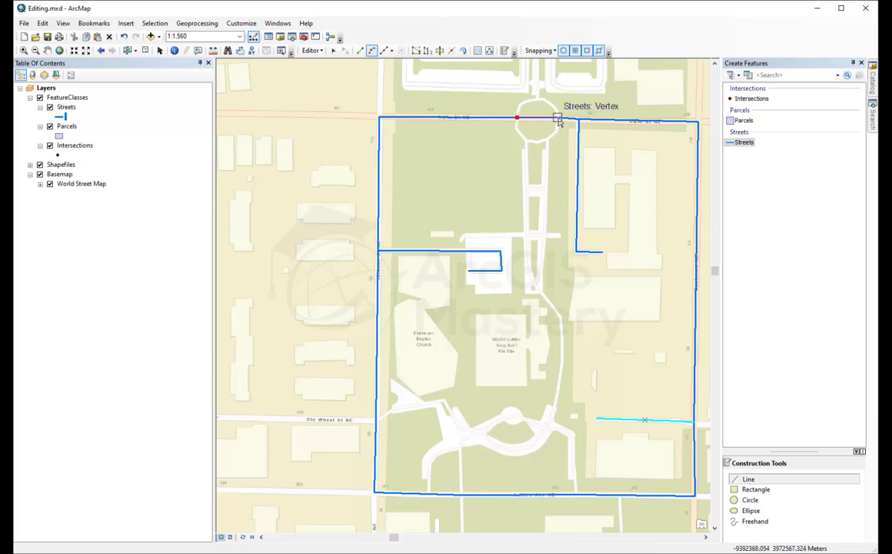
{"action": "left_click", "coordinate": [559, 121]}
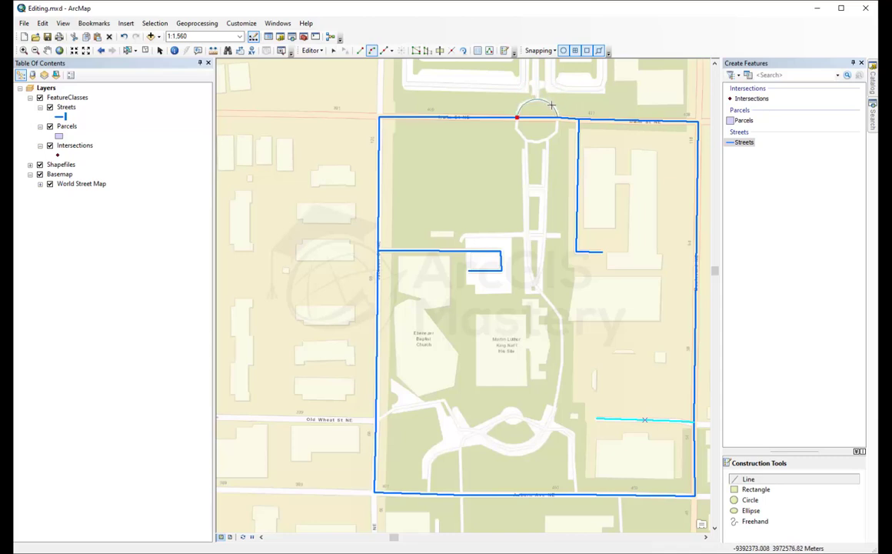
{"action": "double_click", "coordinate": [551, 104]}
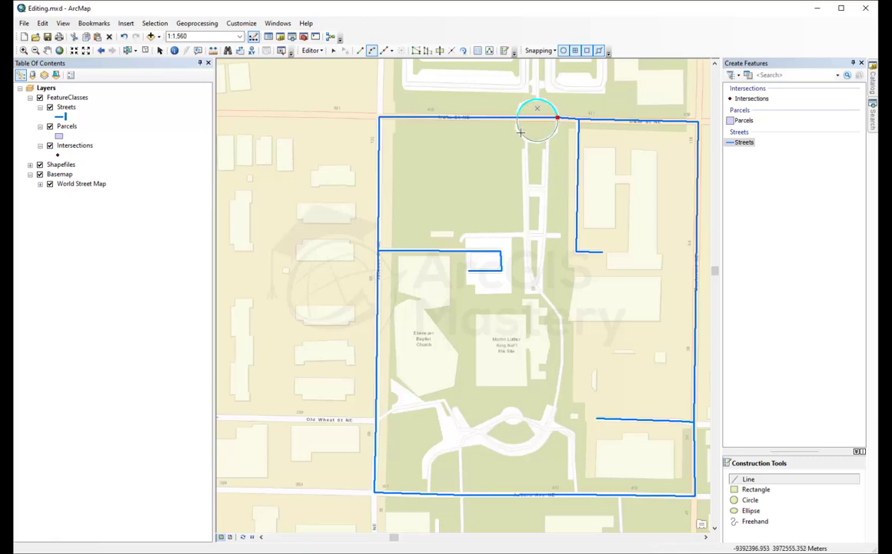
{"action": "left_click", "coordinate": [520, 132]}
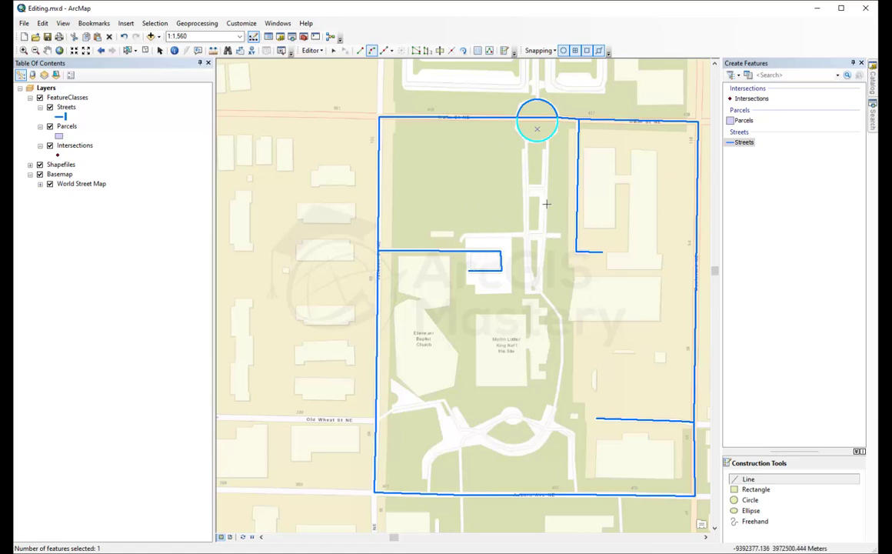
{"action": "left_click", "coordinate": [334, 51]}
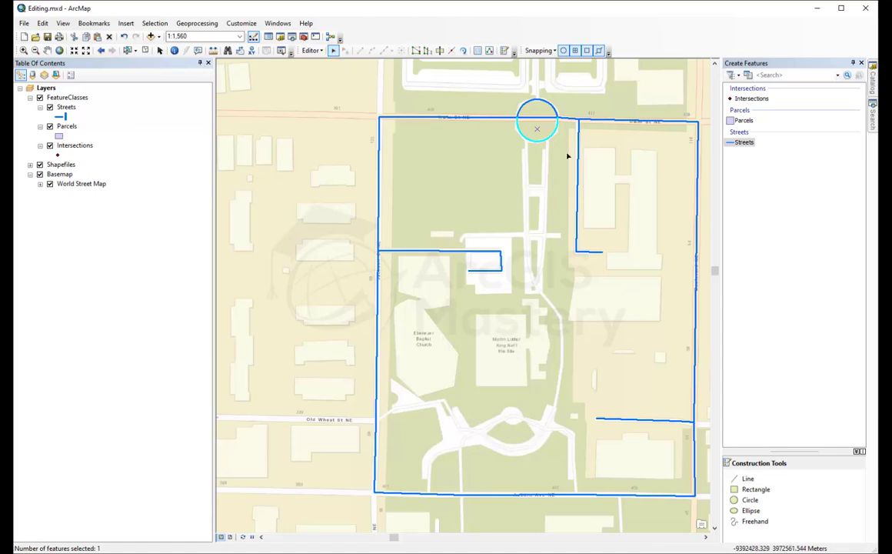
Step: Draw a four-cornered Parcels polygon over the Martin Luther King historic site building
{"action": "left_click", "coordinate": [747, 124]}
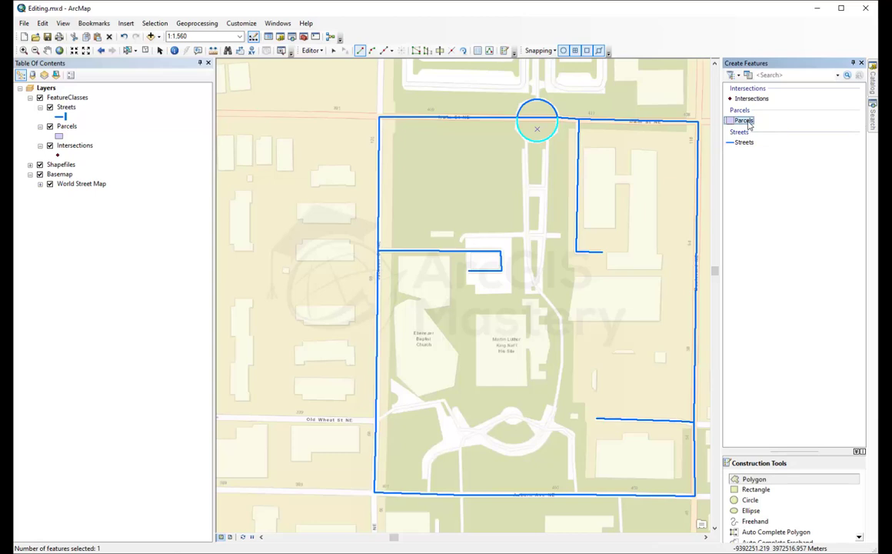
{"action": "left_click", "coordinate": [476, 313]}
{"action": "left_click", "coordinate": [524, 315]}
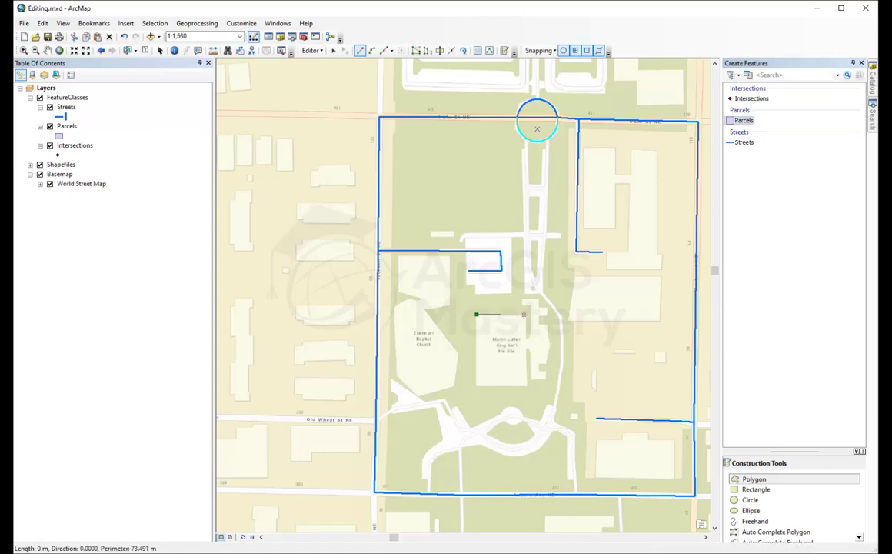
{"action": "left_click", "coordinate": [526, 386]}
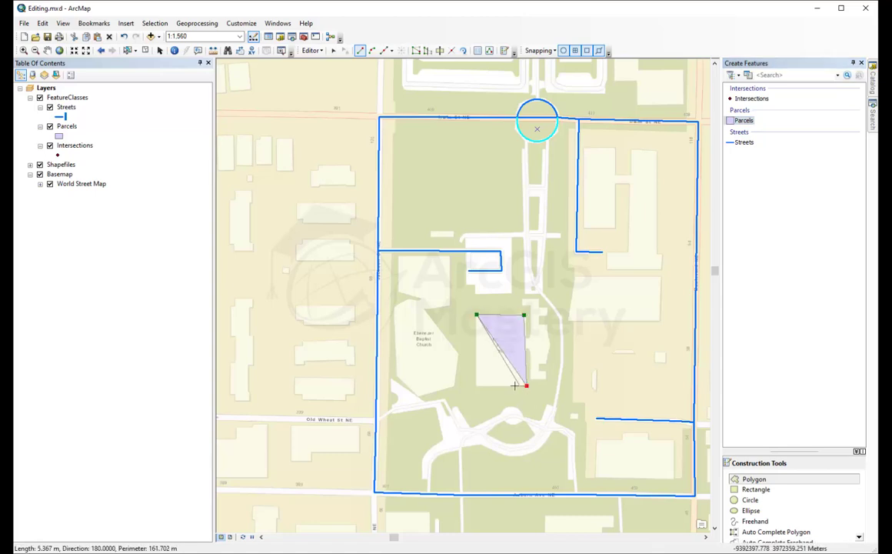
{"action": "double_click", "coordinate": [475, 386]}
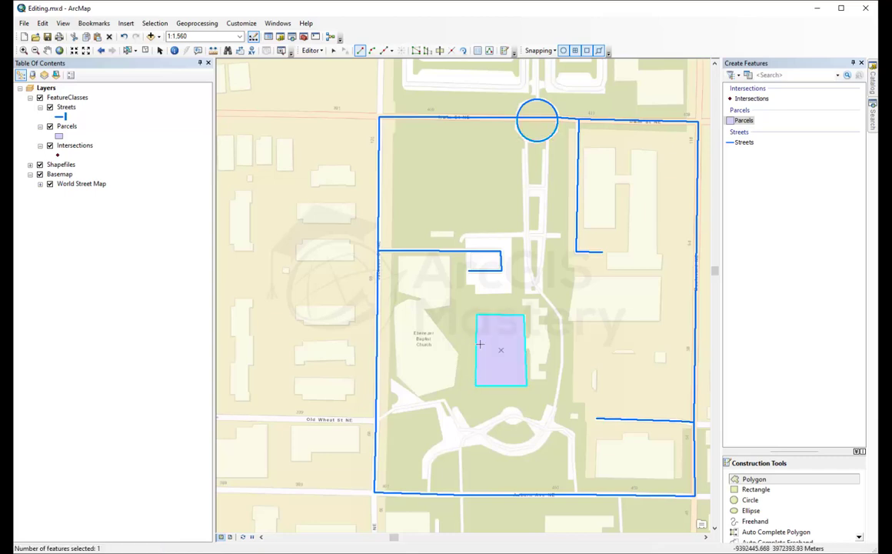
Step: Draw a four-cornered Parcels polygon over the wide building just south of the L-shaped side street
{"action": "left_click", "coordinate": [660, 321]}
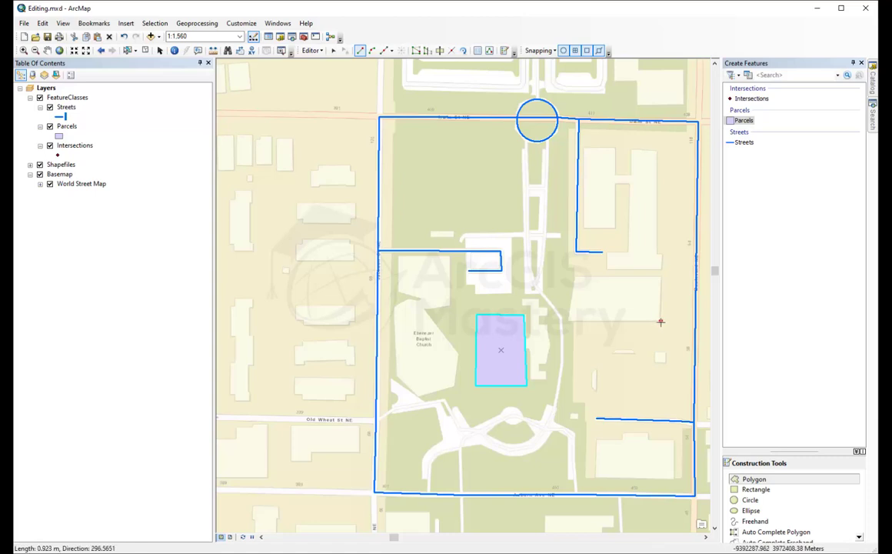
{"action": "left_click", "coordinate": [568, 321]}
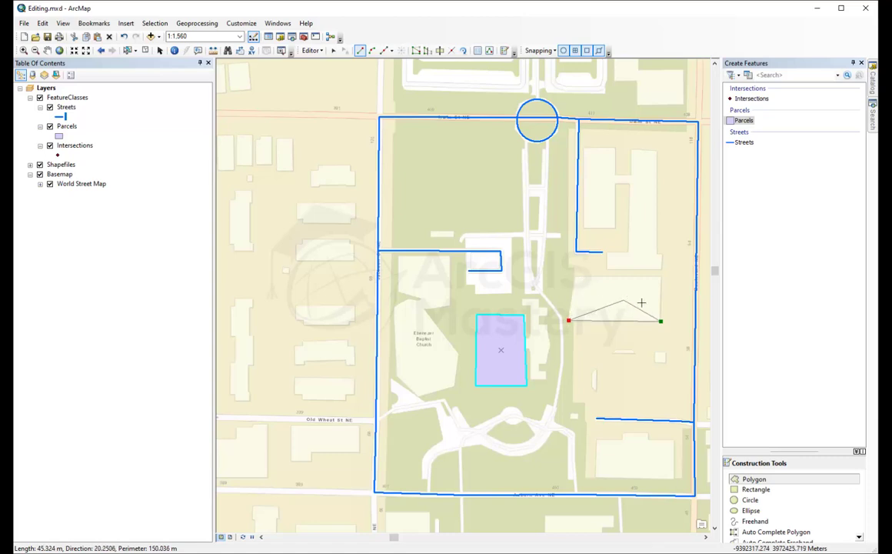
{"action": "left_click", "coordinate": [575, 276]}
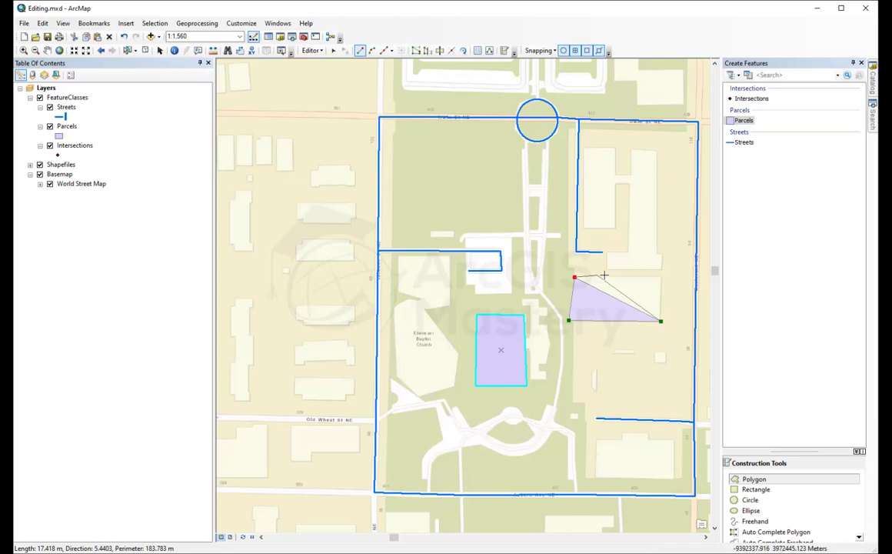
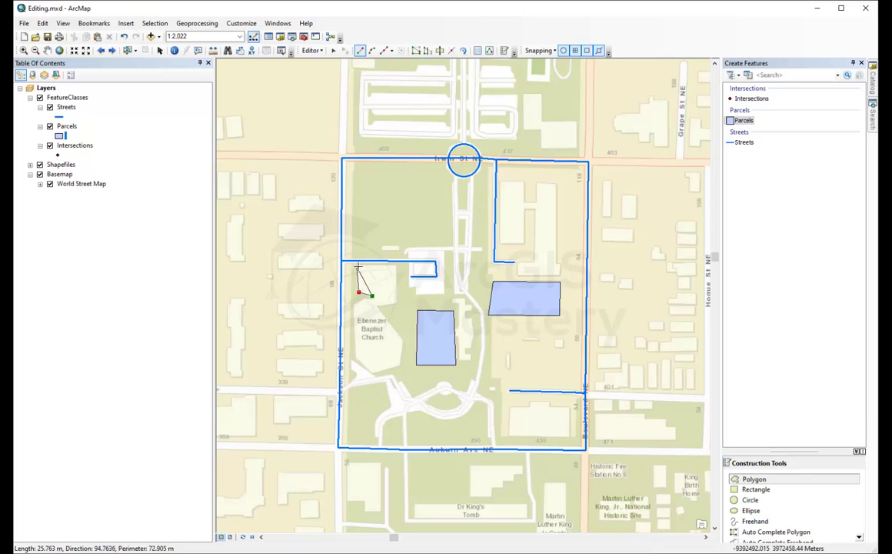
Step: Turn off snapping and complete the Parcels polygon over the building just north of Ebenezer Baptist Church
{"action": "left_click", "coordinate": [545, 51]}
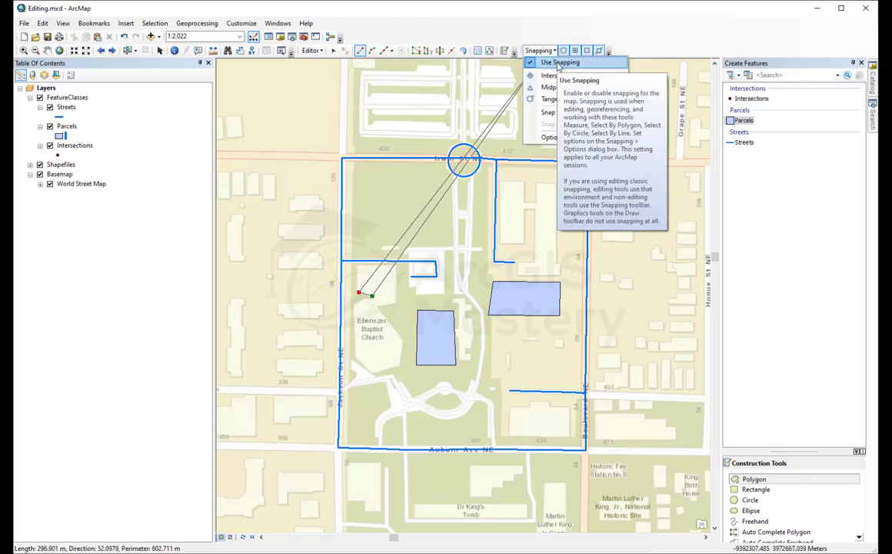
{"action": "left_click", "coordinate": [559, 64]}
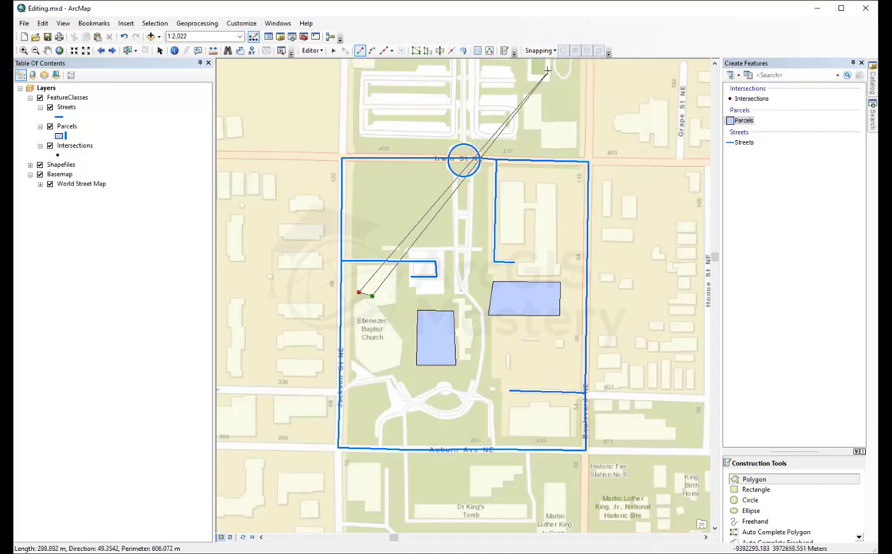
{"action": "left_click", "coordinate": [357, 267]}
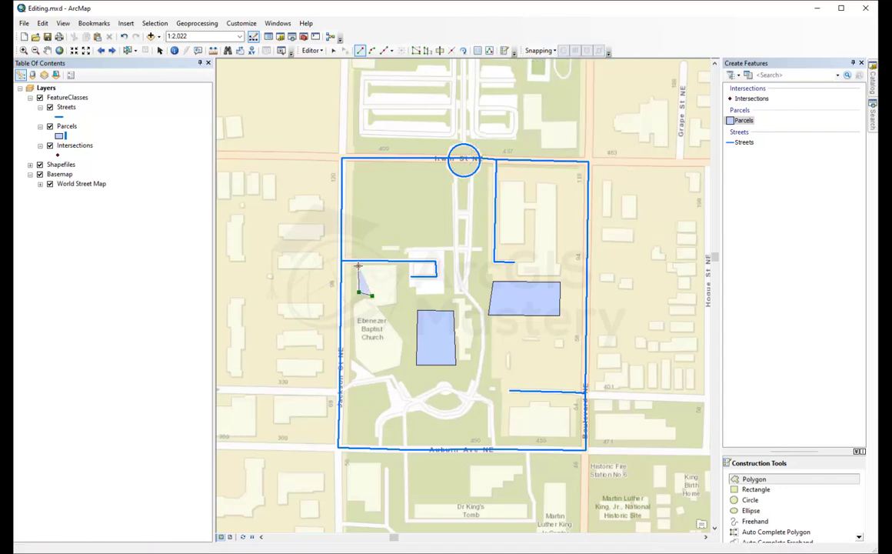
{"action": "left_click", "coordinate": [395, 266]}
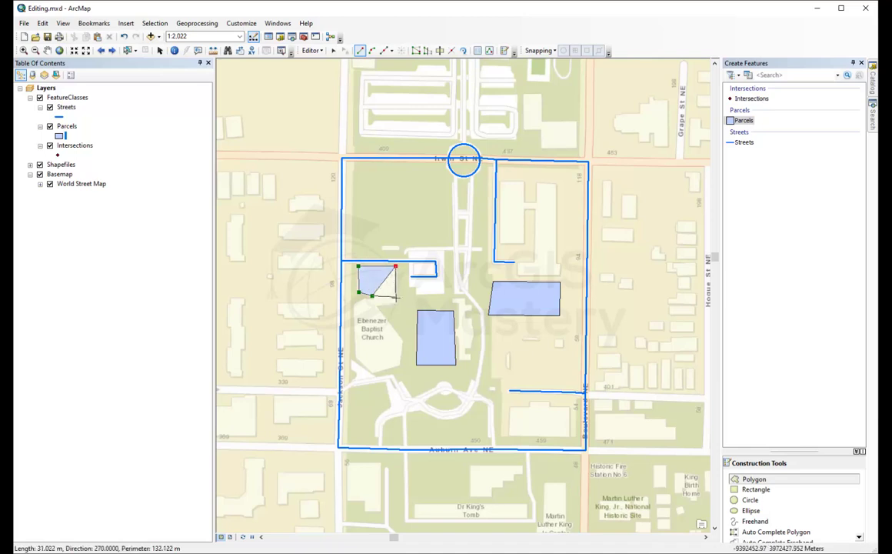
{"action": "double_click", "coordinate": [397, 302]}
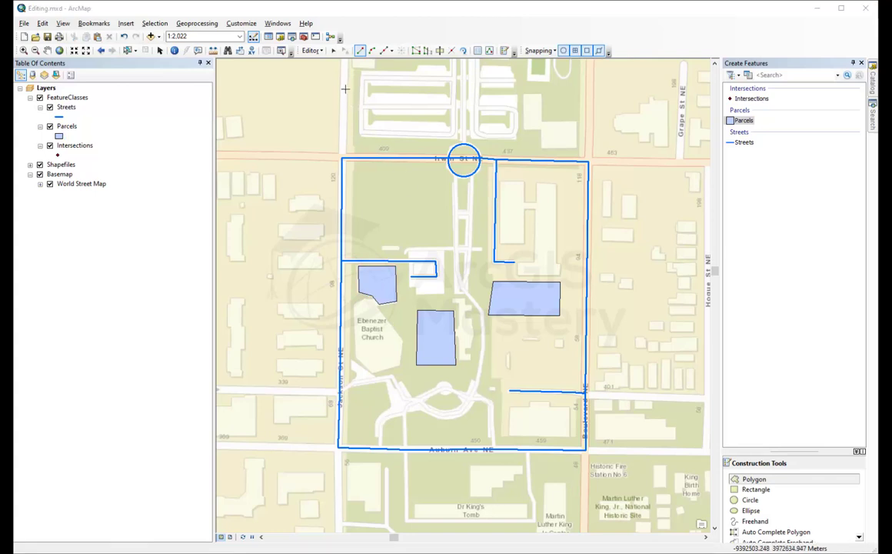
Step: Place Intersections points snapped to the street endpoints at the four corners of the outer street block
{"action": "left_click", "coordinate": [333, 50]}
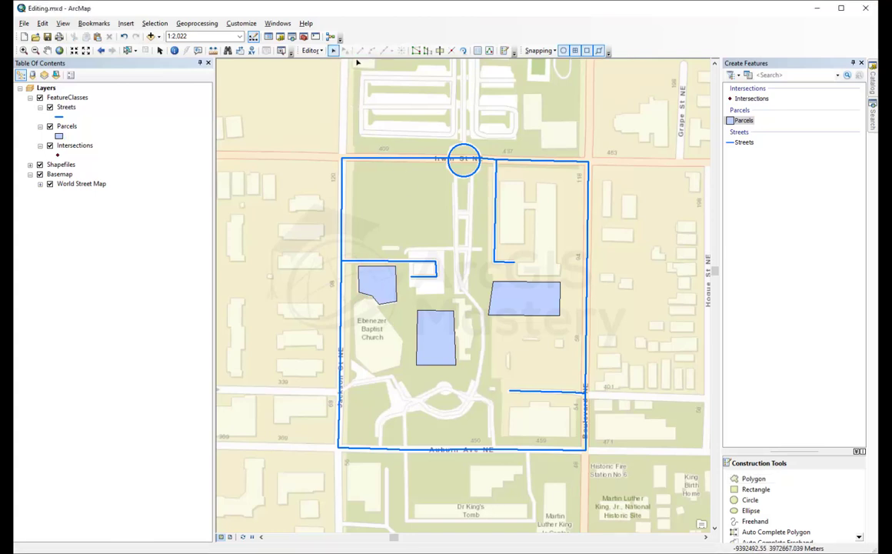
{"action": "left_click", "coordinate": [743, 99]}
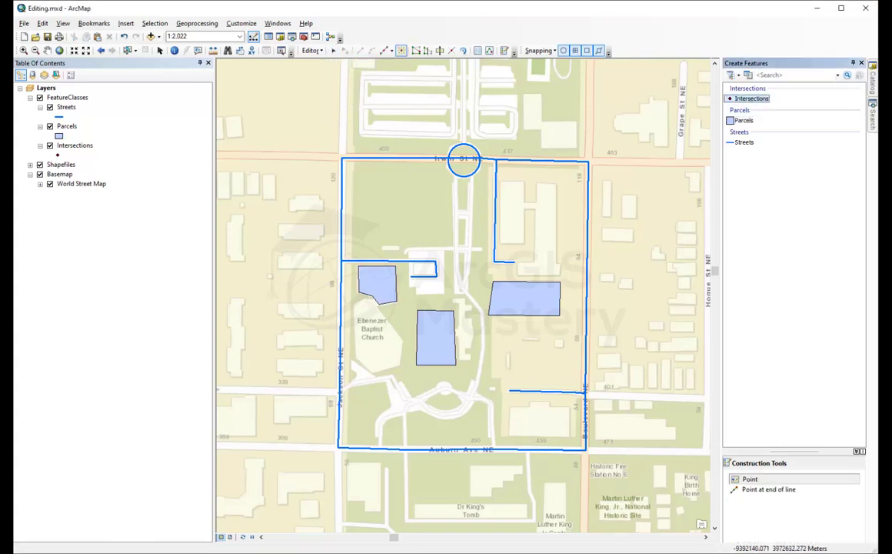
{"action": "left_click", "coordinate": [341, 158]}
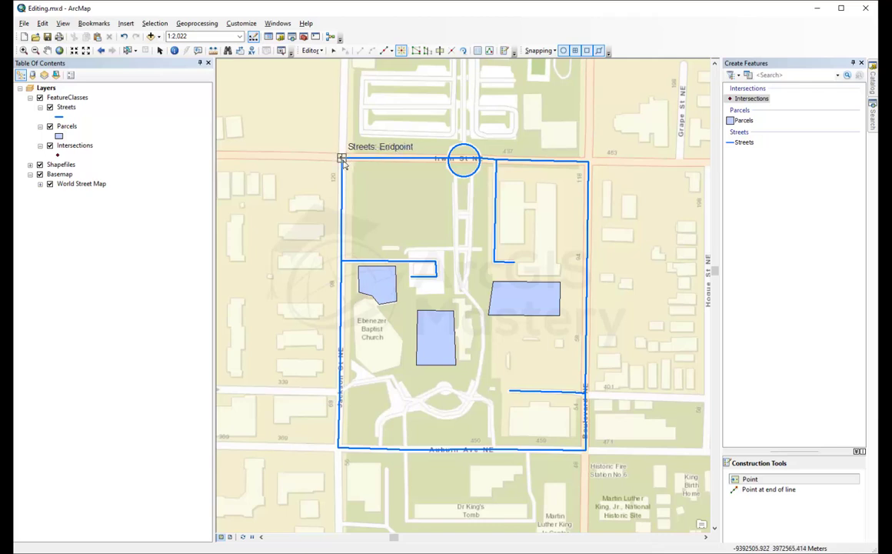
{"action": "left_click", "coordinate": [343, 160]}
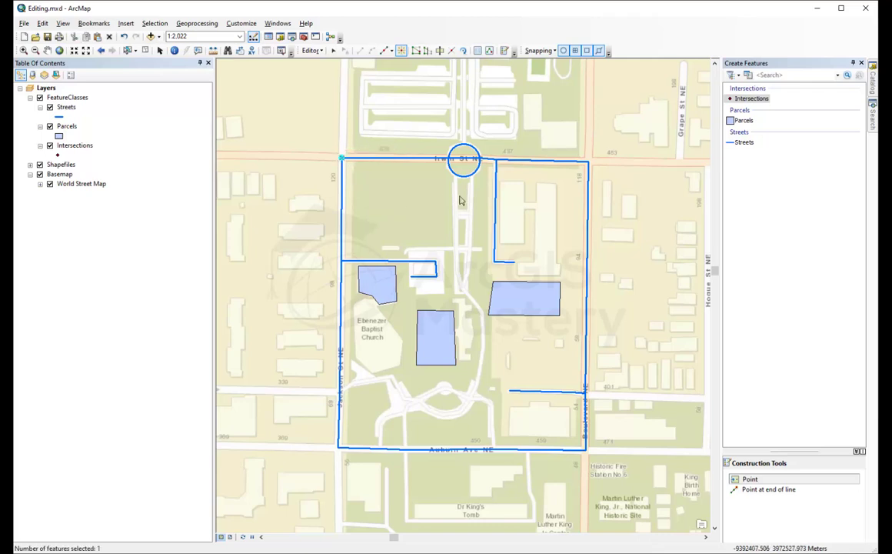
{"action": "left_click", "coordinate": [588, 162]}
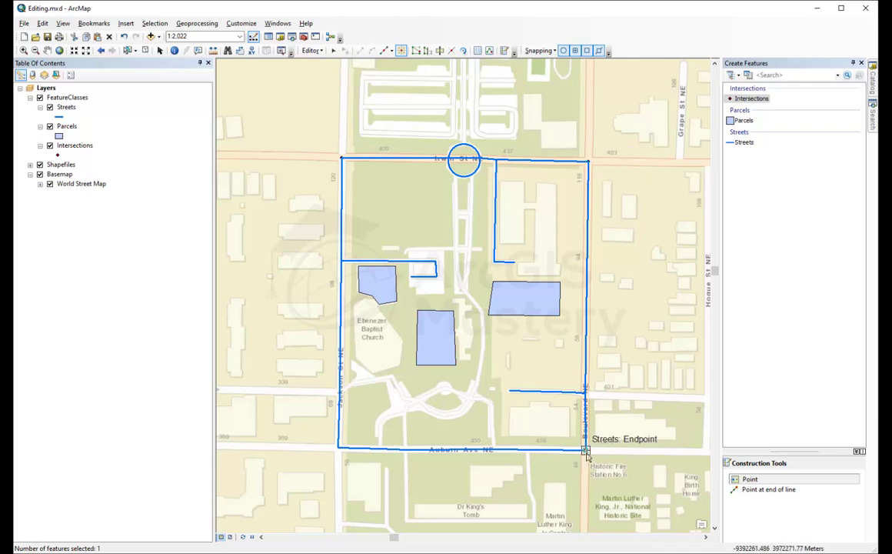
{"action": "left_click", "coordinate": [586, 449]}
{"action": "left_click", "coordinate": [338, 447]}
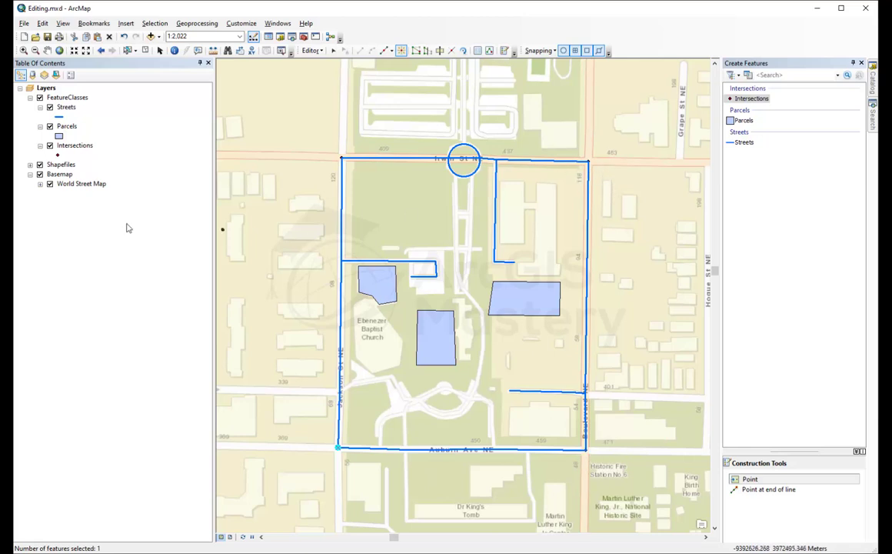
Step: Change the Intersections layer symbol to the black Triangle 1 at size 18
{"action": "left_click", "coordinate": [58, 155]}
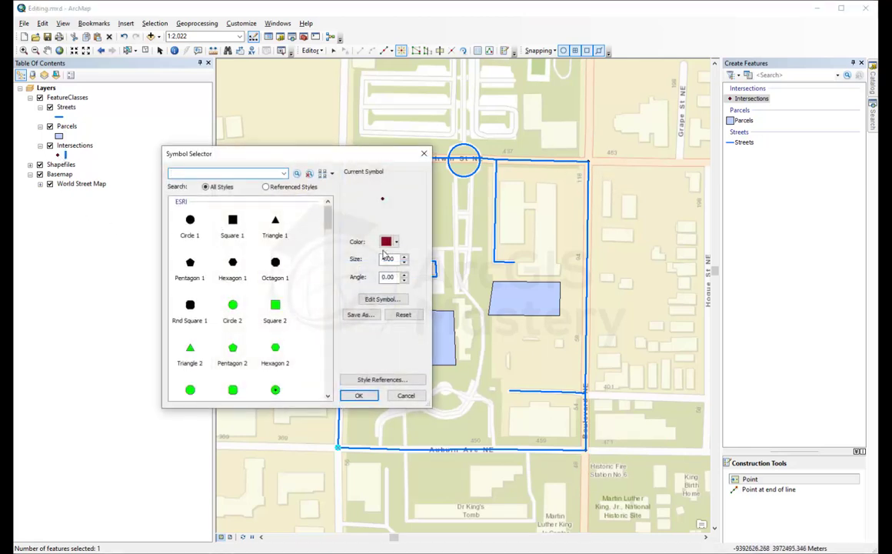
{"action": "left_click", "coordinate": [405, 257]}
{"action": "left_click", "coordinate": [260, 217]}
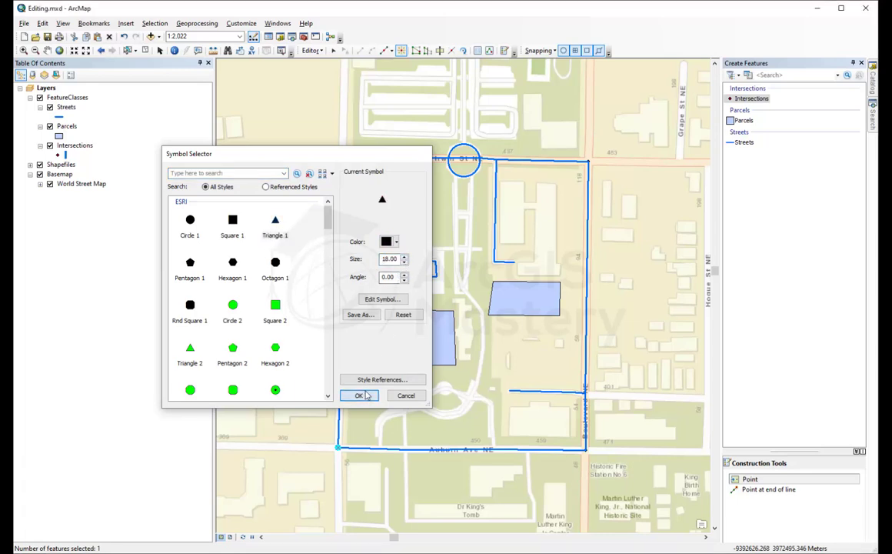
{"action": "left_click", "coordinate": [358, 396]}
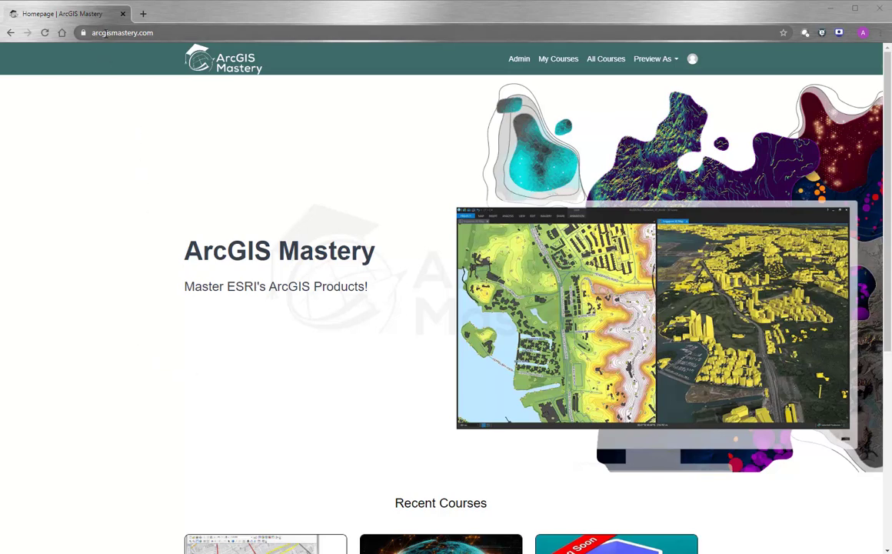
Step: Switch to the ArcGIS Mastery website in the browser and open its full course list from the homepage
{"action": "scroll", "coordinate": [132, 175], "scroll_direction": "down", "scroll_amount": 3}
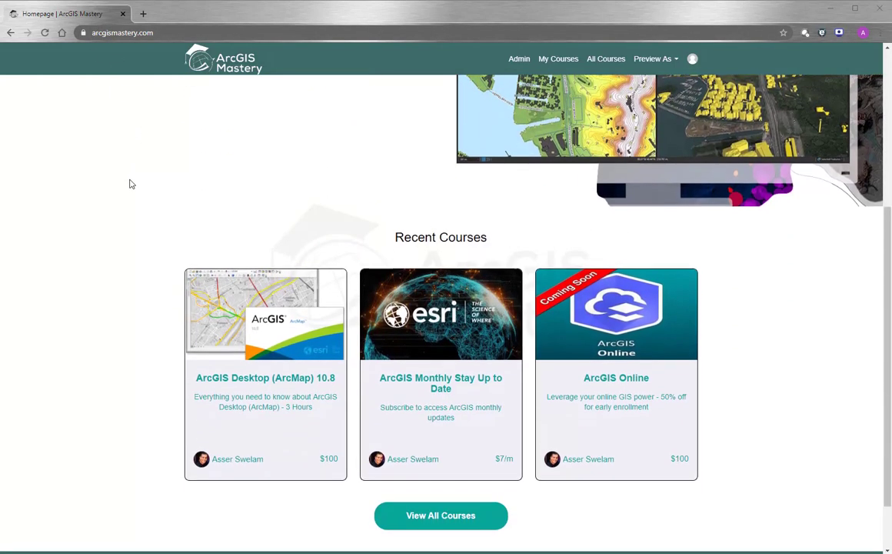
{"action": "scroll", "coordinate": [132, 184], "scroll_direction": "down", "scroll_amount": 2}
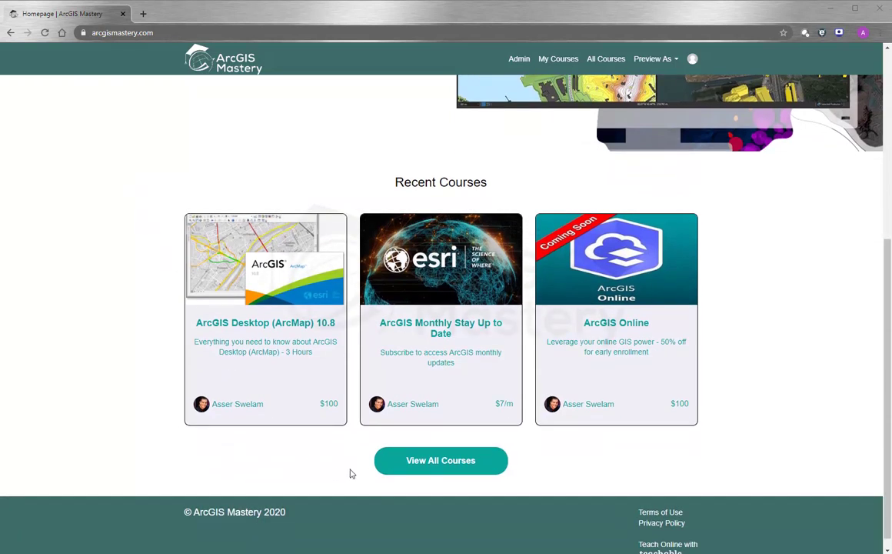
{"action": "left_click", "coordinate": [424, 462]}
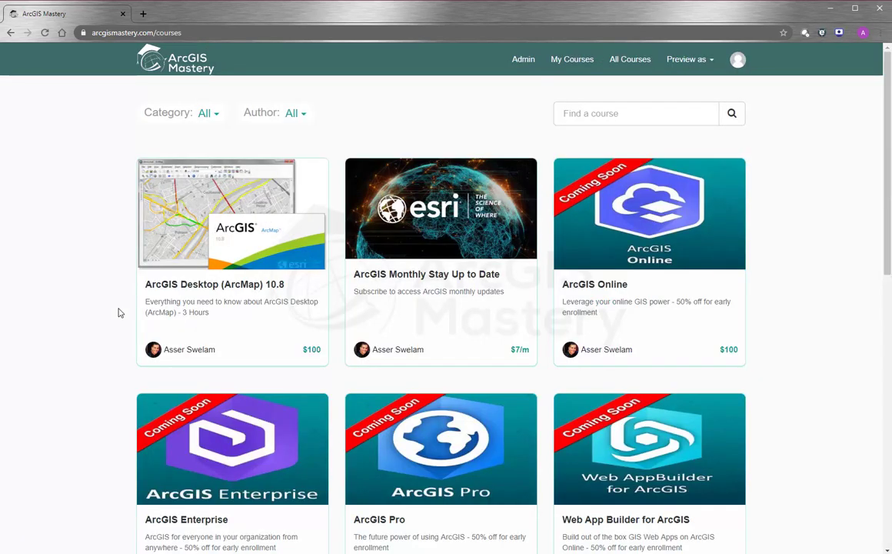
Step: Look through the course list, view the ArcGIS Monthly Stay Up to Date course page, and return to the list
{"action": "scroll", "coordinate": [118, 312], "scroll_direction": "down", "scroll_amount": 2}
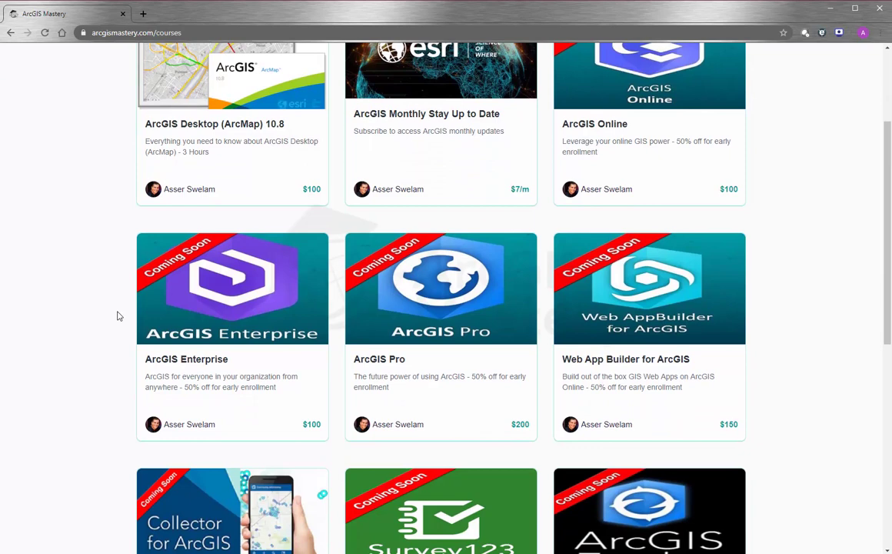
{"action": "scroll", "coordinate": [119, 315], "scroll_direction": "up", "scroll_amount": 2}
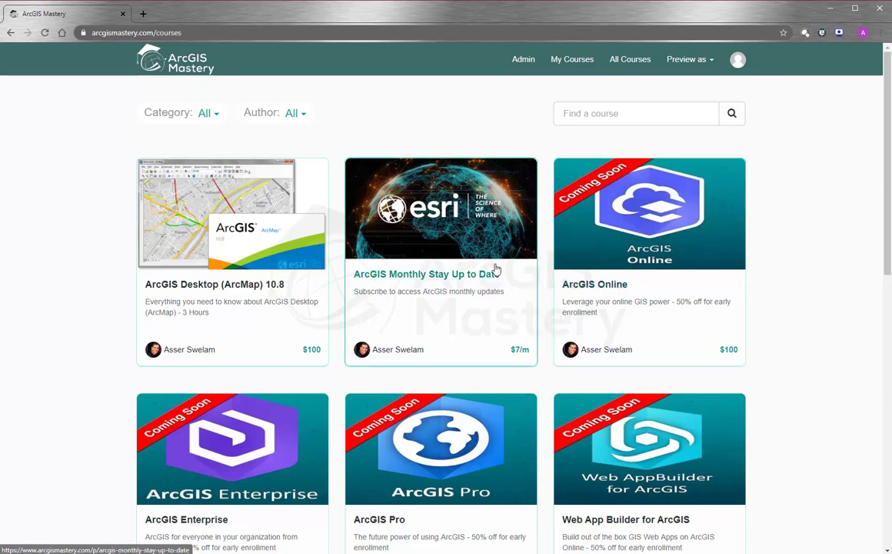
{"action": "left_click", "coordinate": [465, 236]}
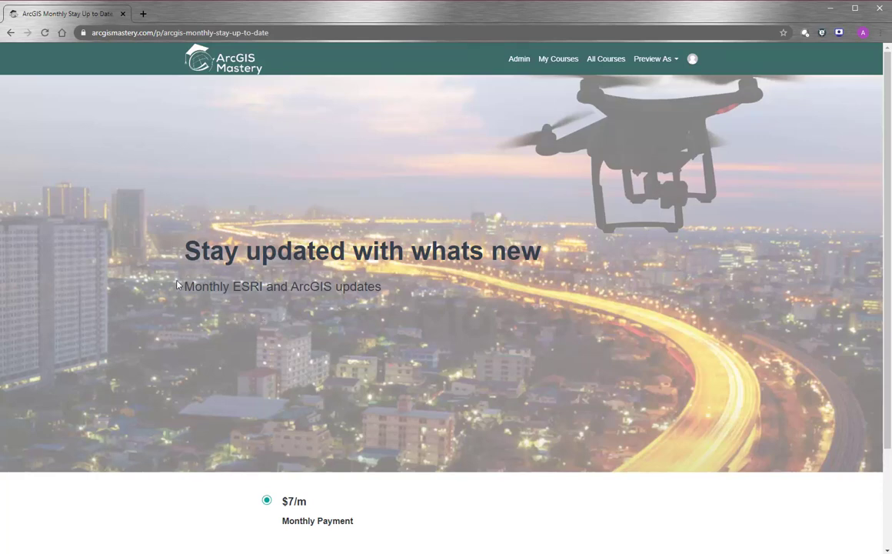
{"action": "left_click", "coordinate": [11, 34]}
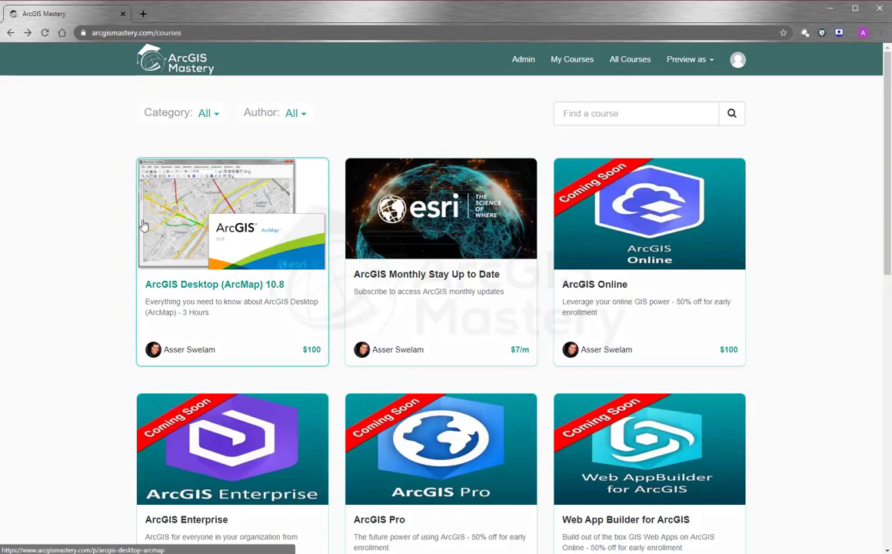